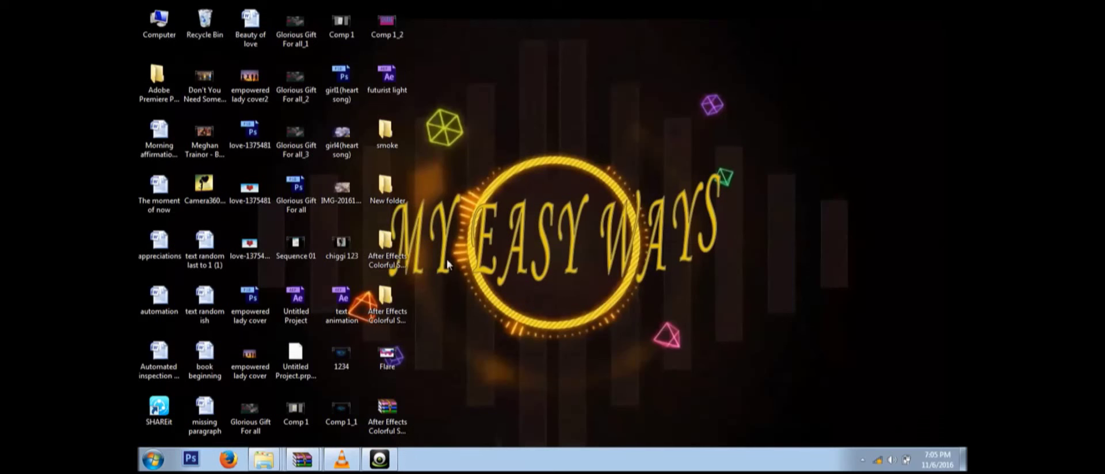
Open the Items folder inside After Effects Smoke Text, within the extracted After Effects Colorful Smoke Text(2) folder, to view the project assets
{"action": "double_click", "coordinate": [380, 302]}
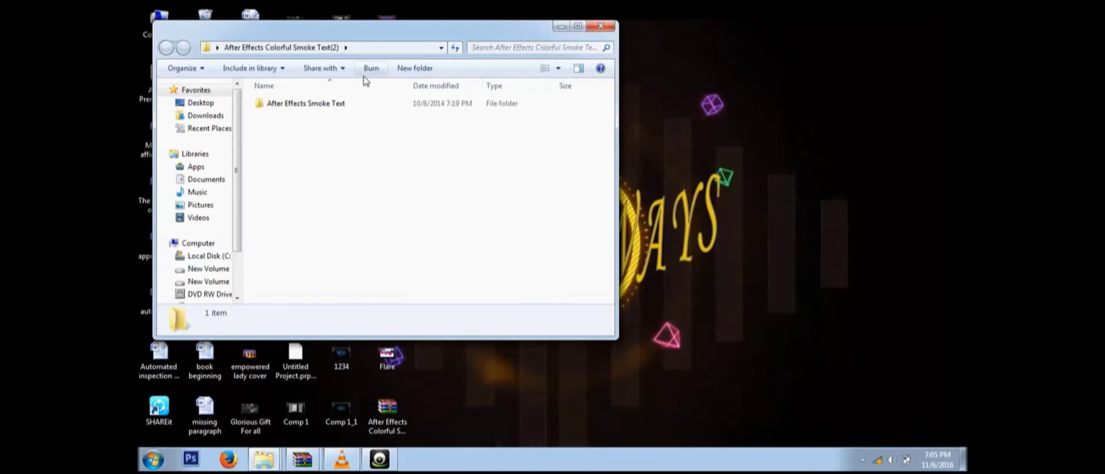
{"action": "double_click", "coordinate": [344, 106]}
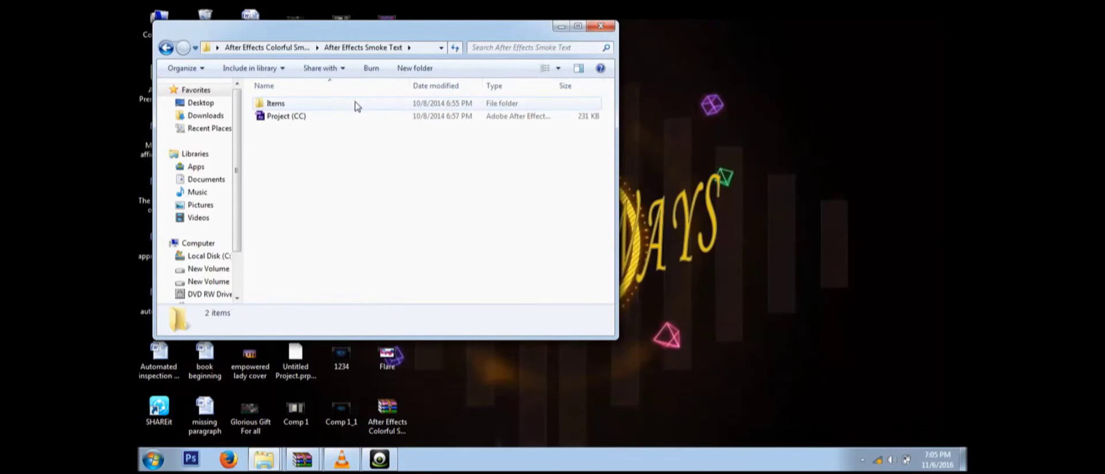
{"action": "double_click", "coordinate": [354, 105]}
{"action": "left_click_drag", "start_coordinate": [541, 220], "coordinate": [444, 230]}
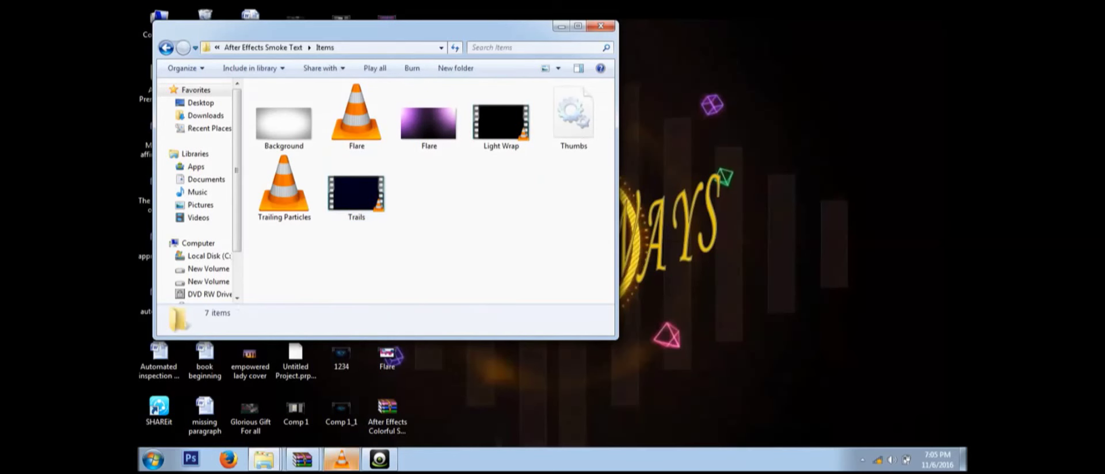
Find and launch Adobe After Effects CS6, dismissing the startup warning about output module templates
{"action": "left_click", "coordinate": [154, 460]}
{"action": "type", "text": "af"}
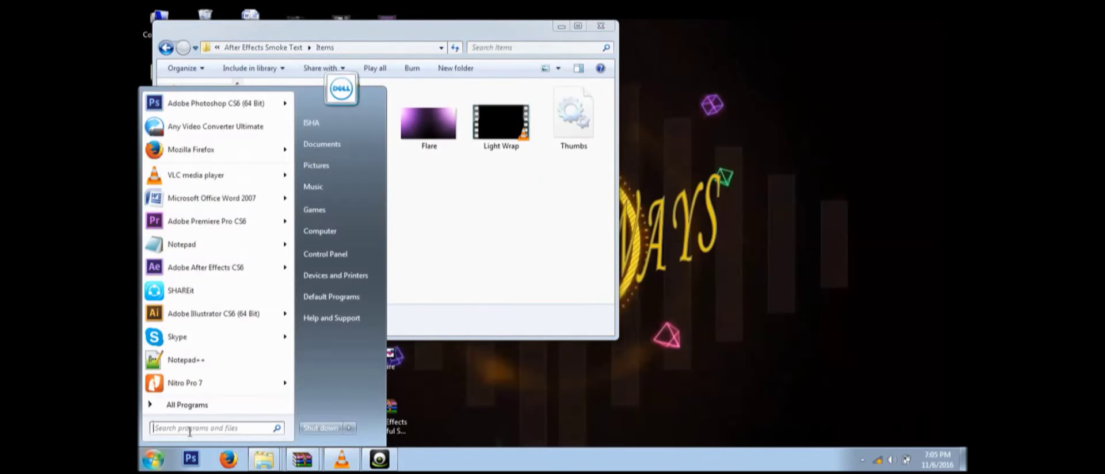
{"action": "type", "text": "te"}
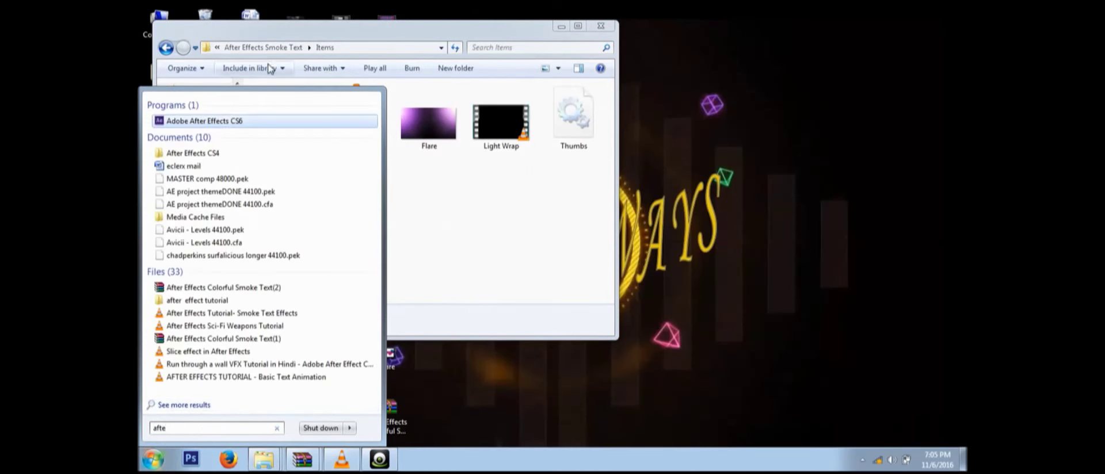
{"action": "left_click", "coordinate": [242, 122]}
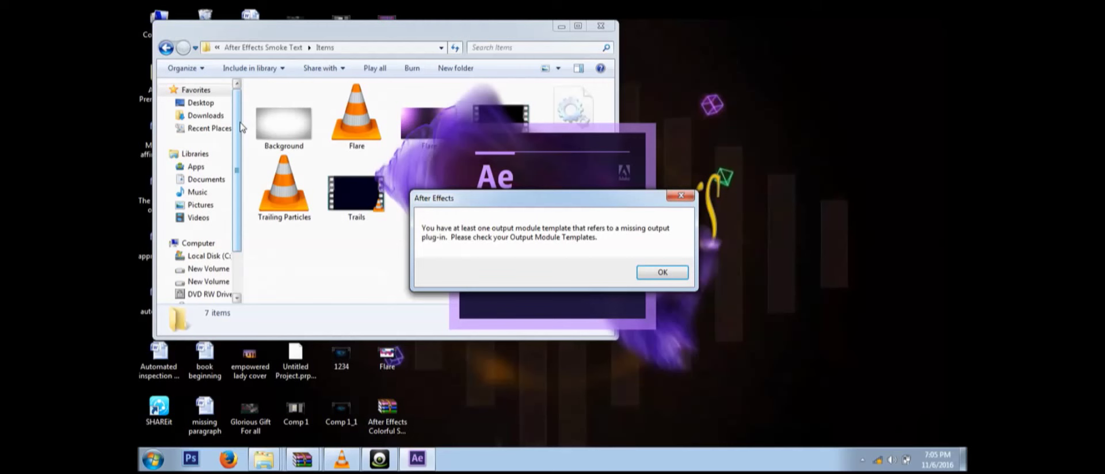
{"action": "left_click", "coordinate": [662, 273]}
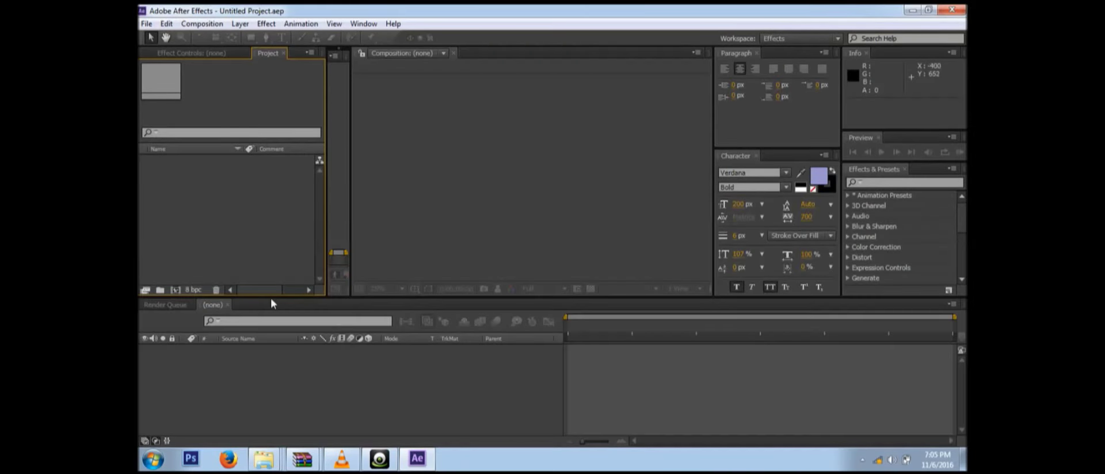
Import Background.png, Flare.mov, Flare.png, Light Wrap.mov, Trails.mov and Trailing Particles.mov from the Items folder, accepting the Straight - Unmatted alpha interpretation
{"action": "right_click", "coordinate": [199, 162]}
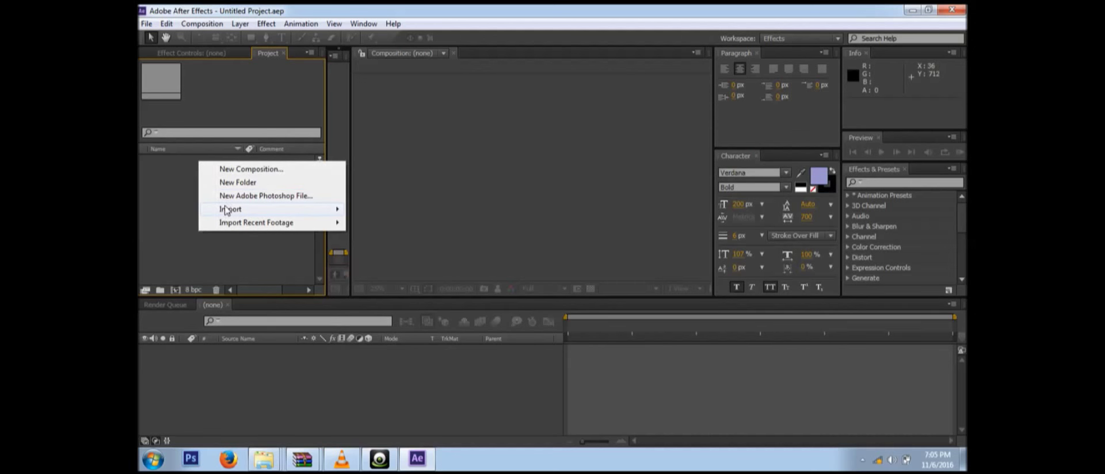
{"action": "mouse_move", "coordinate": [226, 211]}
{"action": "left_click", "coordinate": [441, 213]}
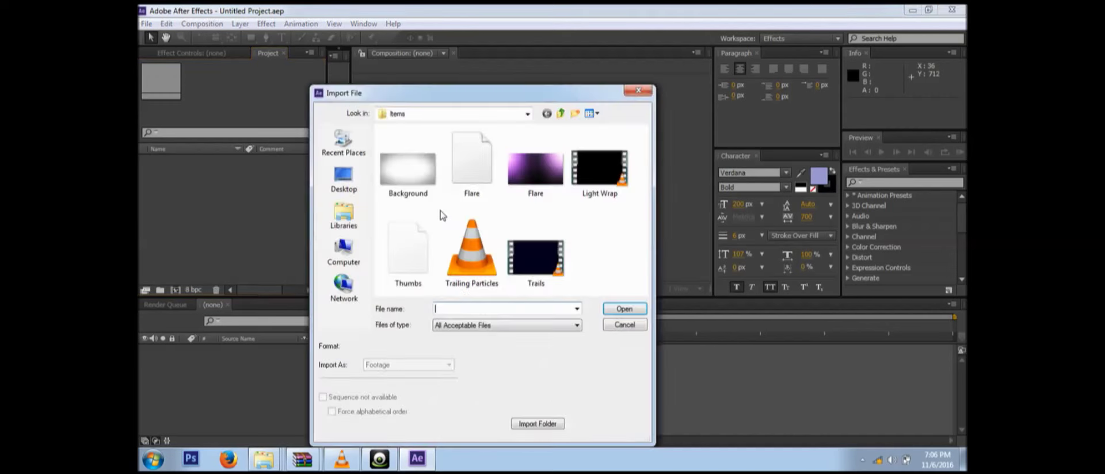
{"action": "left_click", "coordinate": [471, 165]}
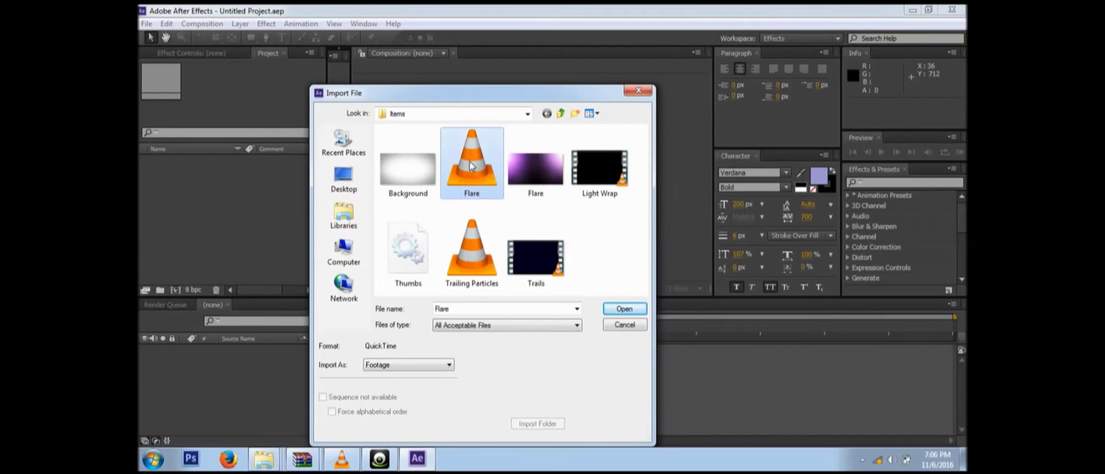
{"action": "left_click", "coordinate": [407, 169], "text": "ctrl"}
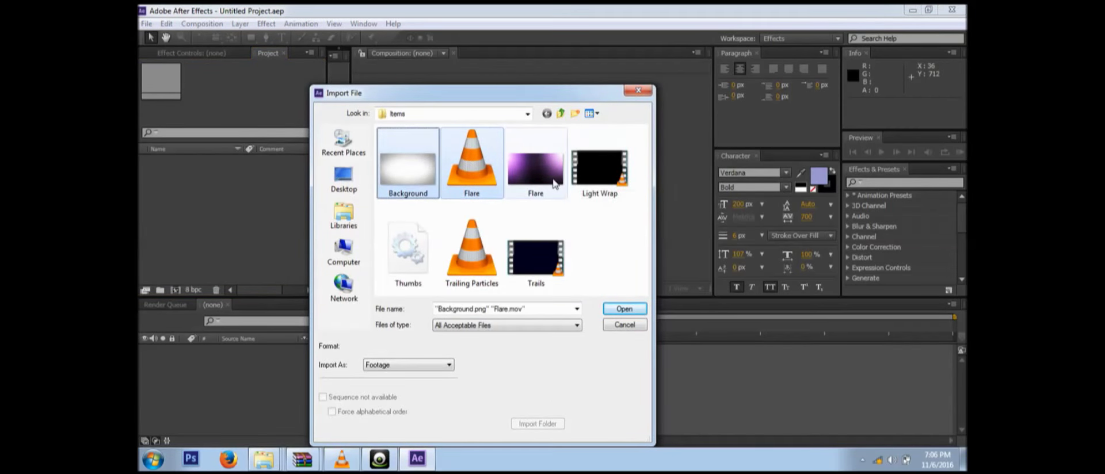
{"action": "left_click", "coordinate": [553, 183], "text": "ctrl"}
{"action": "left_click", "coordinate": [598, 173], "text": "ctrl"}
{"action": "left_click", "coordinate": [554, 259], "text": "ctrl"}
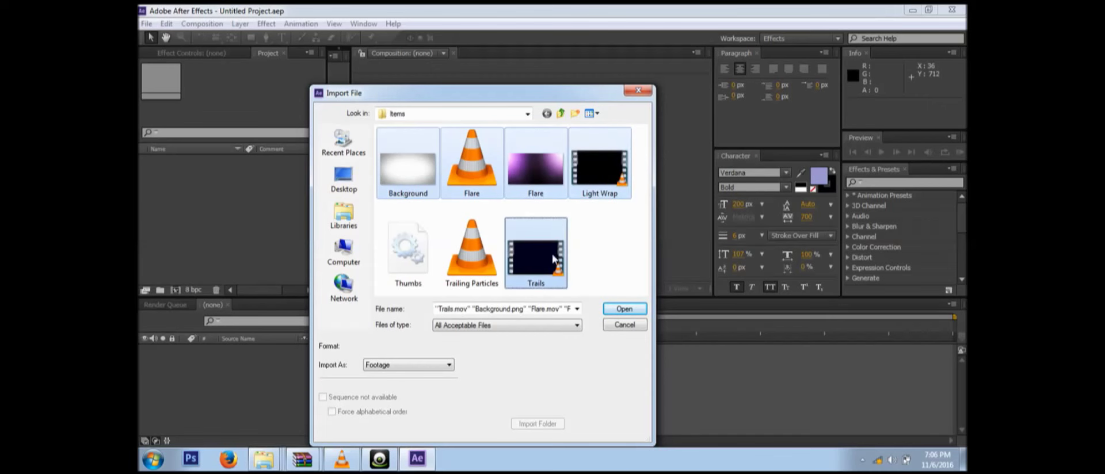
{"action": "left_click", "coordinate": [484, 260], "text": "ctrl"}
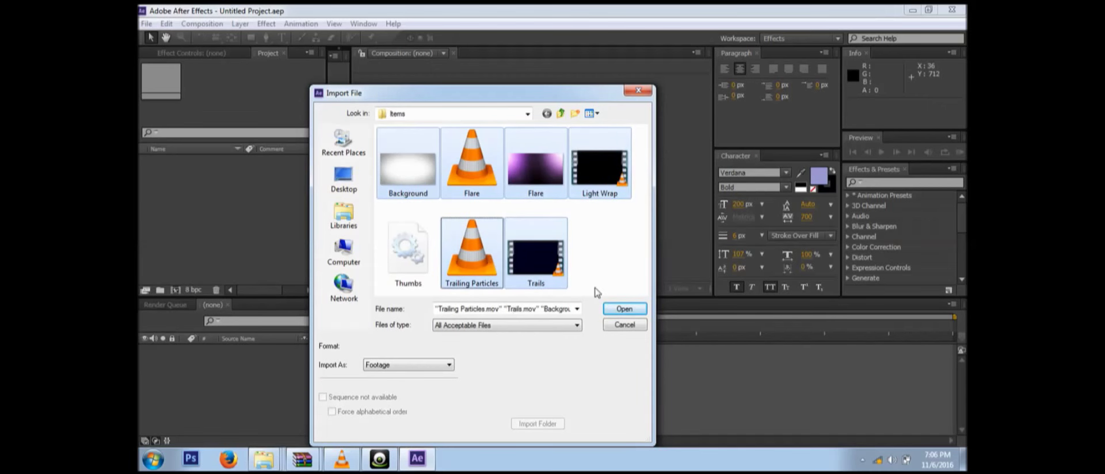
{"action": "left_click", "coordinate": [619, 308]}
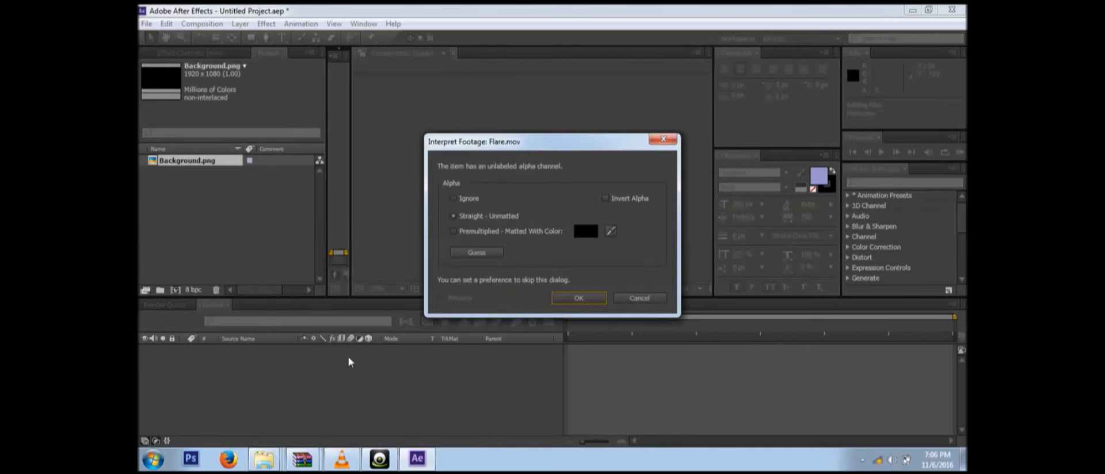
{"action": "left_click", "coordinate": [575, 299]}
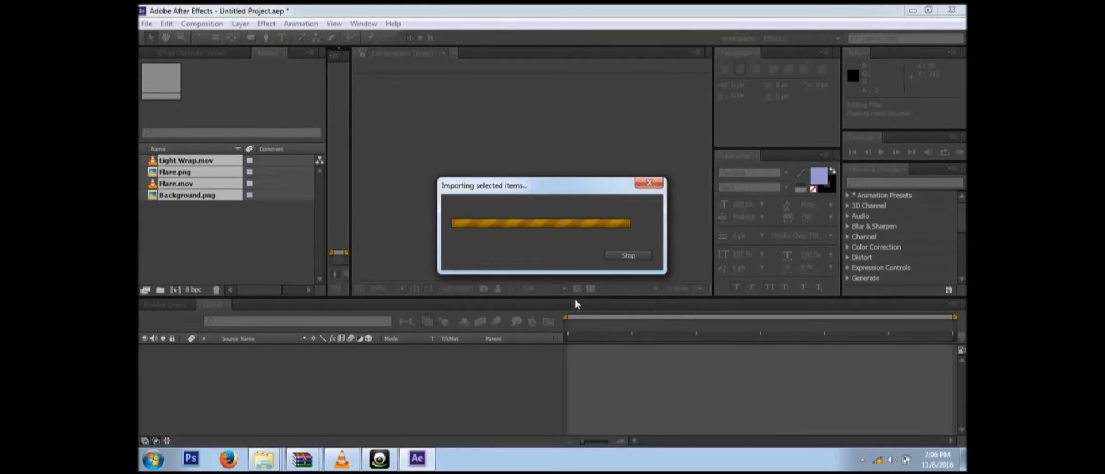
{"action": "left_click", "coordinate": [574, 299]}
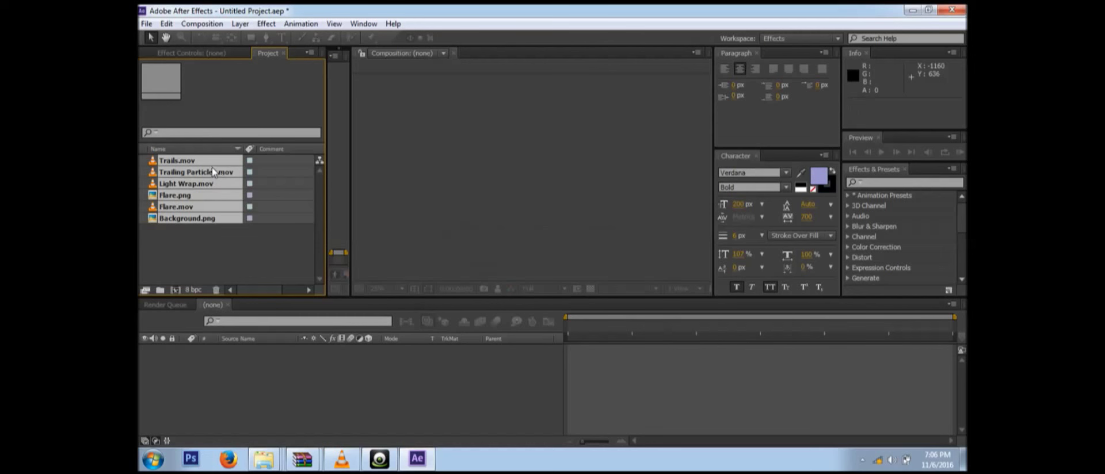
Create a composition from Flare.png and add Light Wrap.mov and Trails.mov beneath it as layers
{"action": "left_click", "coordinate": [144, 240]}
{"action": "left_click_drag", "start_coordinate": [175, 194], "coordinate": [252, 350]}
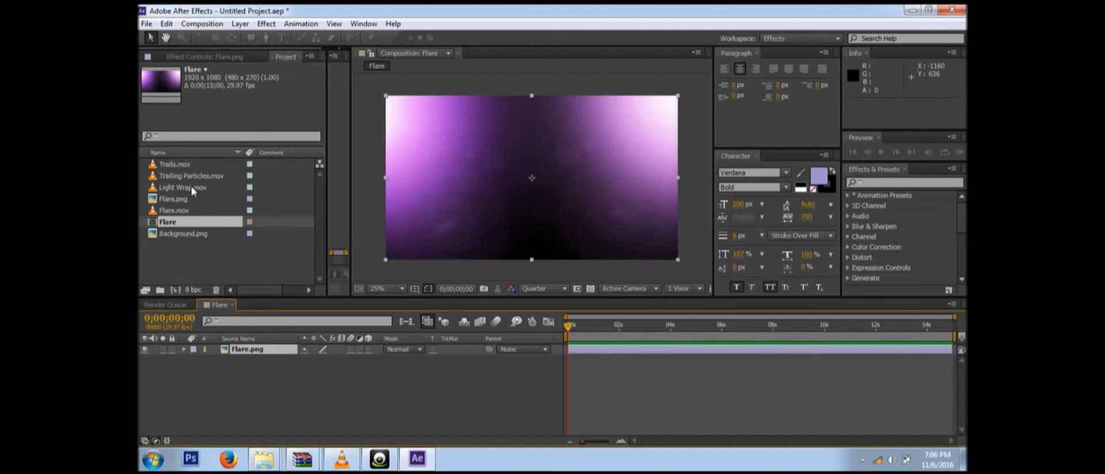
{"action": "left_click_drag", "start_coordinate": [192, 186], "coordinate": [244, 364]}
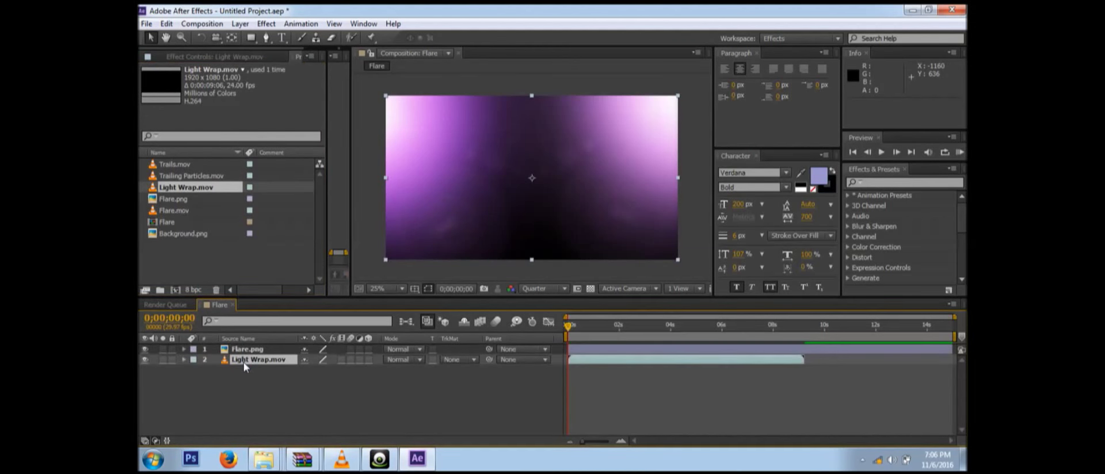
{"action": "left_click_drag", "start_coordinate": [179, 163], "coordinate": [241, 367]}
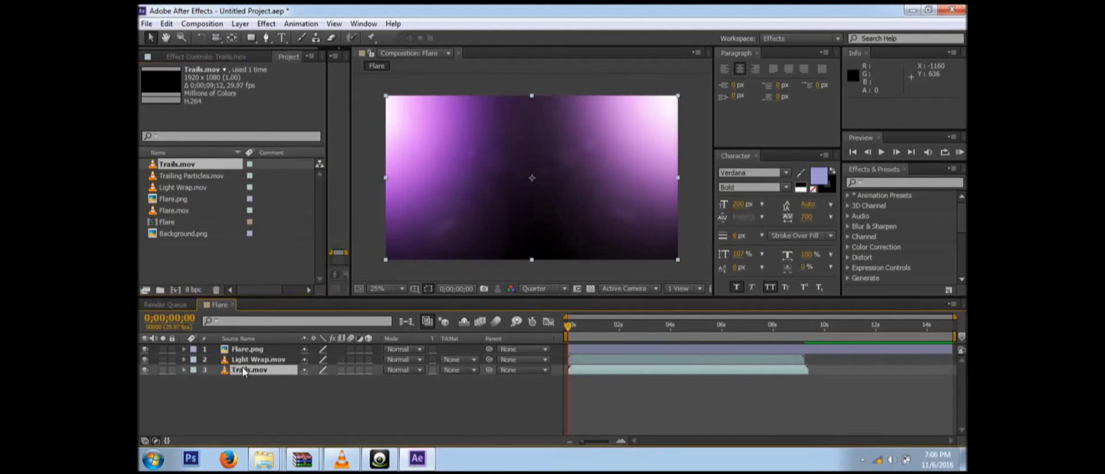
Add Trailing Particles.mov, Flare.mov and Background.png in that order below the Trails.mov layer
{"action": "left_click", "coordinate": [205, 175]}
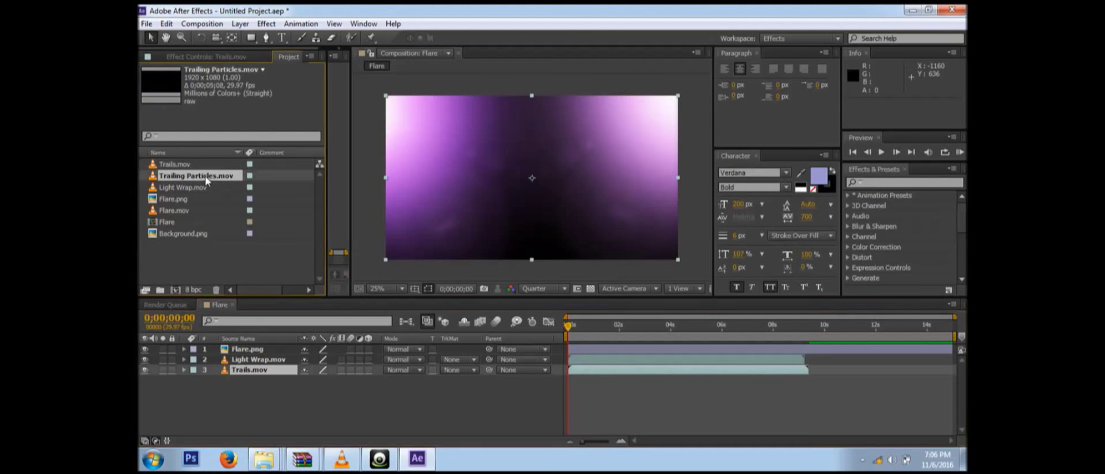
{"action": "left_click_drag", "start_coordinate": [204, 175], "coordinate": [239, 387]}
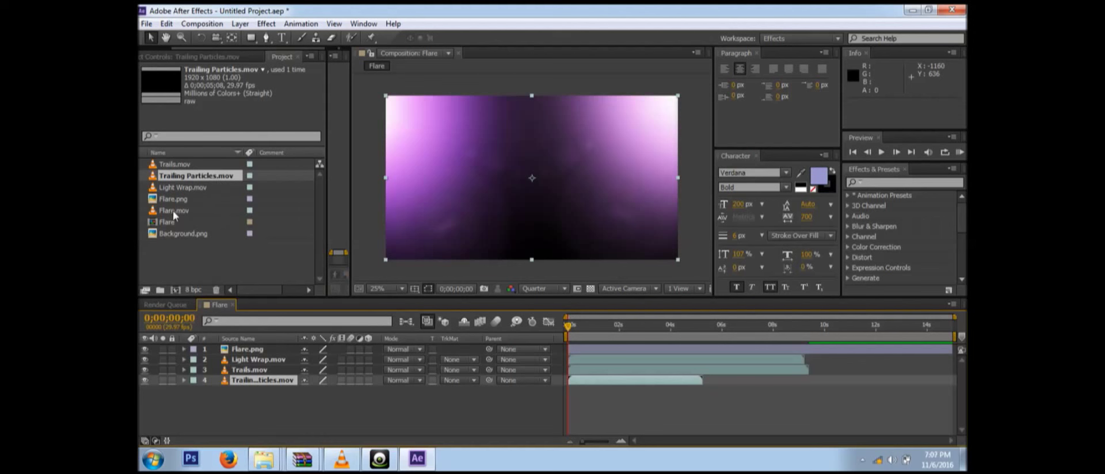
{"action": "left_click_drag", "start_coordinate": [173, 209], "coordinate": [253, 393]}
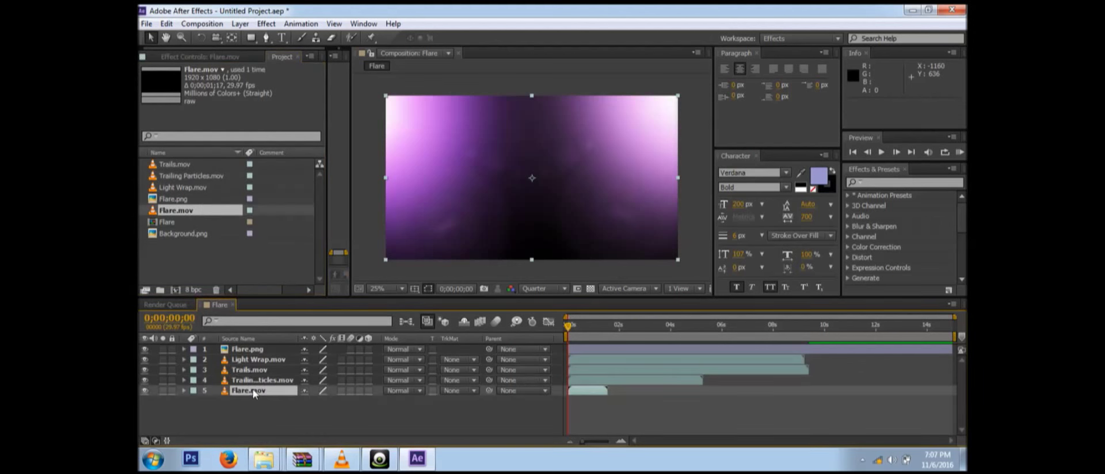
{"action": "left_click", "coordinate": [160, 235]}
{"action": "left_click_drag", "start_coordinate": [196, 234], "coordinate": [243, 407]}
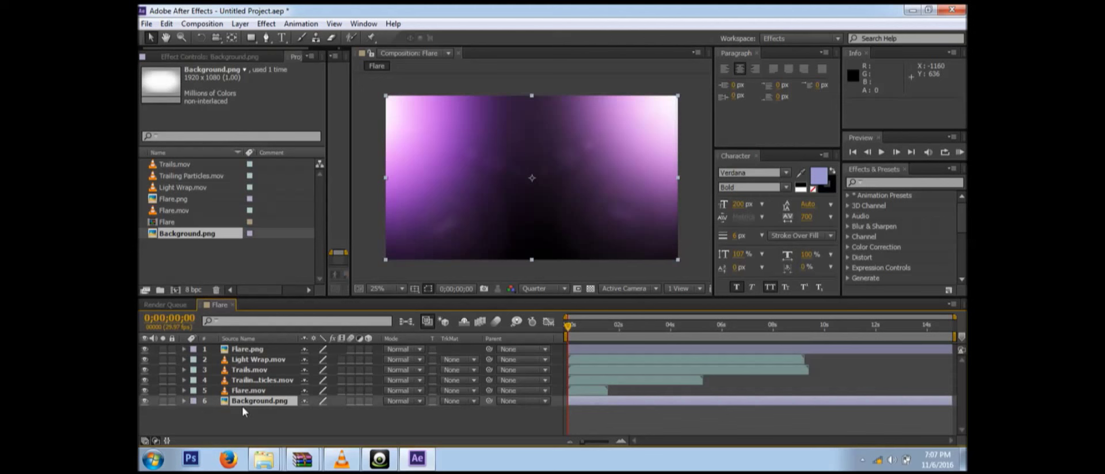
{"action": "left_click_drag", "start_coordinate": [568, 329], "coordinate": [469, 349]}
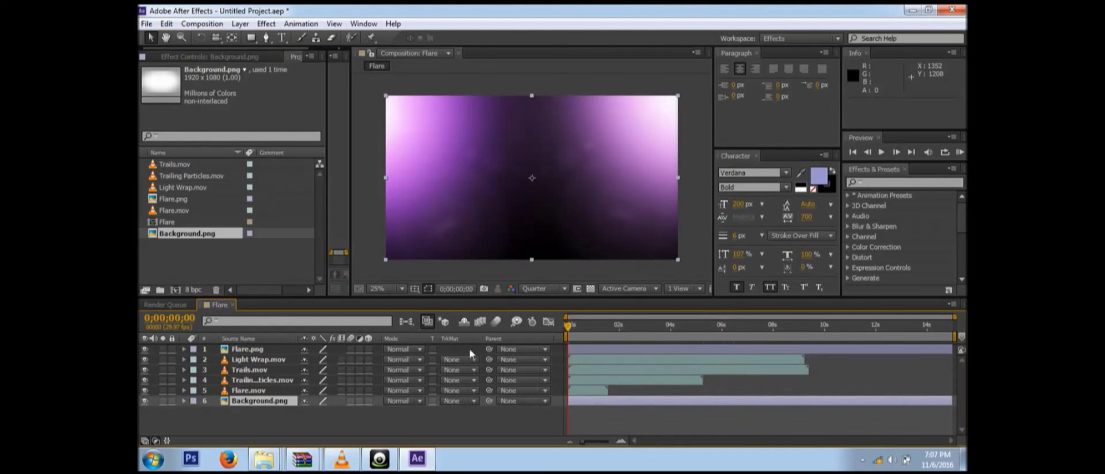
Show the timeline's switches and modes columns and set the Flare.png, Light Wrap.mov and Trails.mov layers to Screen blending
{"action": "left_click", "coordinate": [247, 350]}
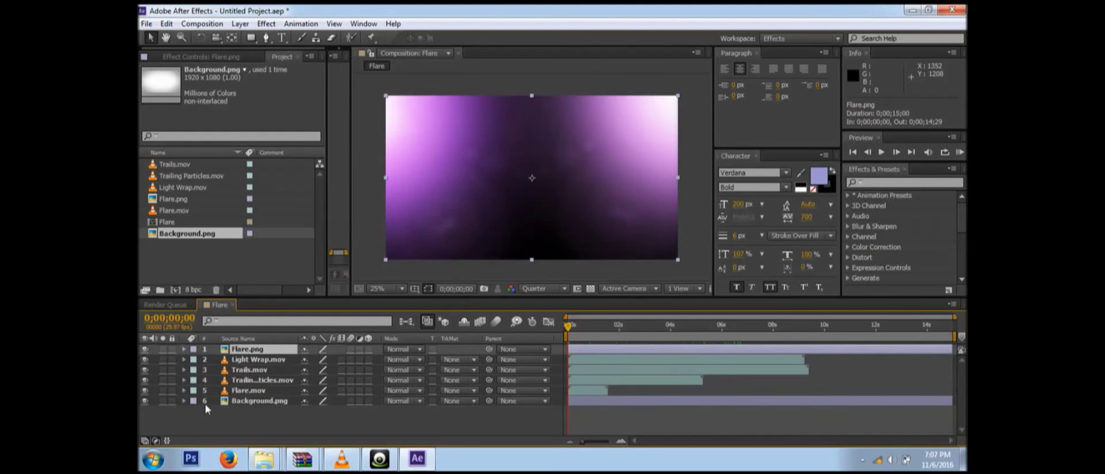
{"action": "left_click", "coordinate": [239, 364], "text": "ctrl"}
{"action": "left_click", "coordinate": [237, 371], "text": "ctrl"}
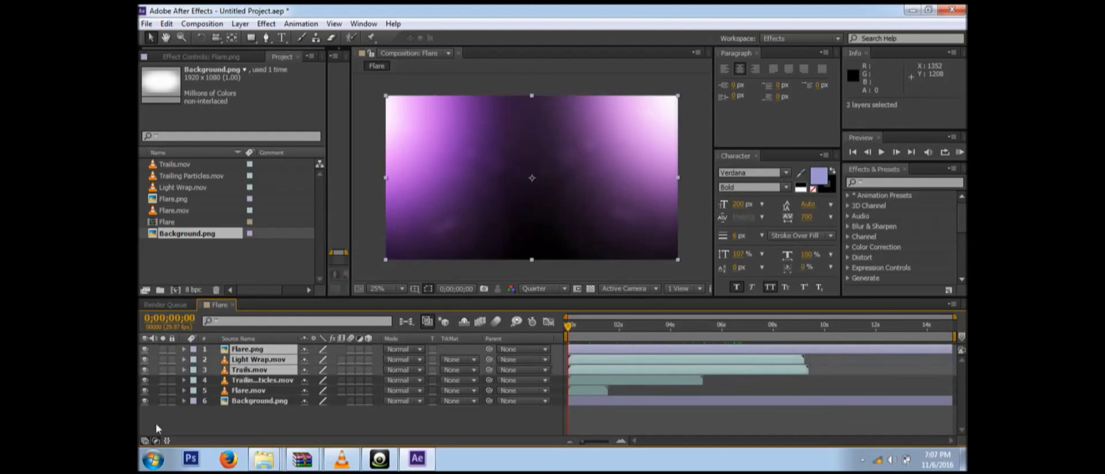
{"action": "left_click", "coordinate": [145, 441]}
{"action": "left_click", "coordinate": [156, 441]}
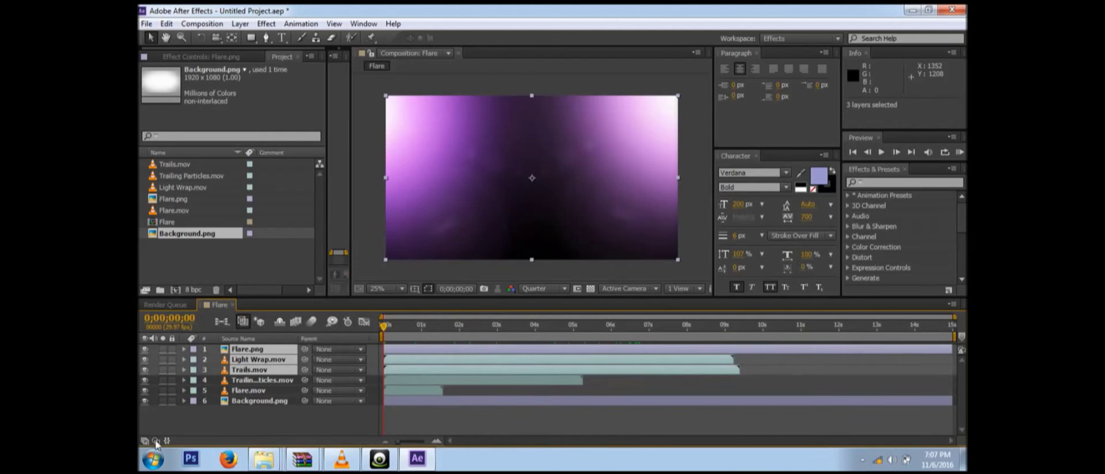
{"action": "left_click", "coordinate": [144, 441]}
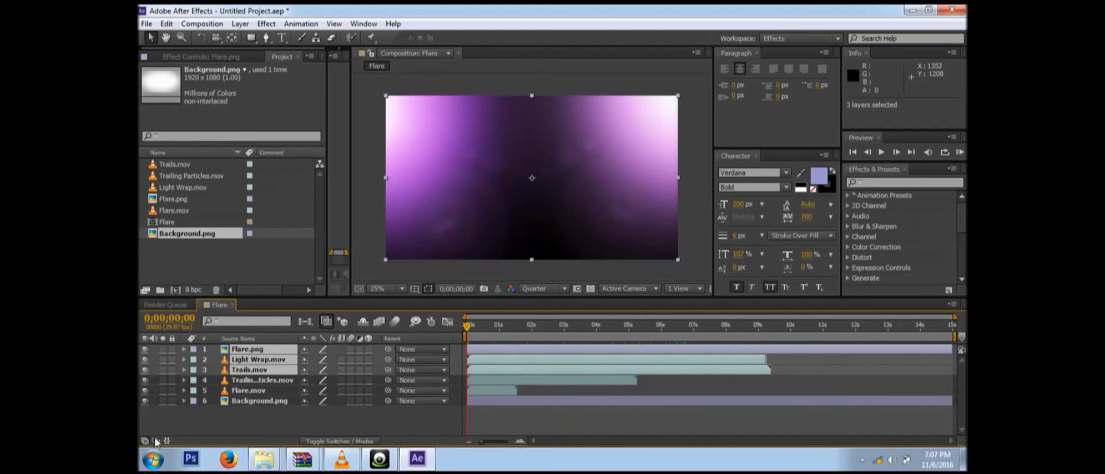
{"action": "left_click", "coordinate": [155, 441]}
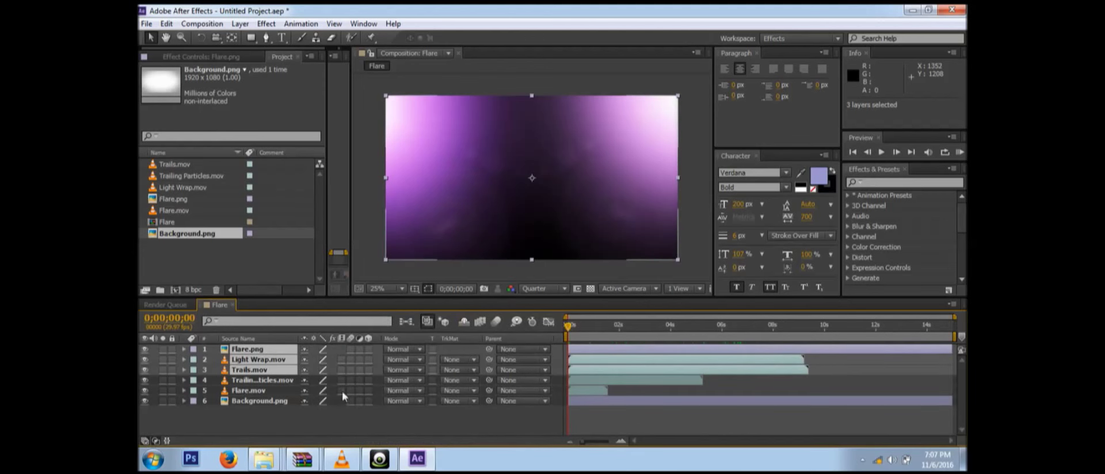
{"action": "left_click", "coordinate": [421, 350]}
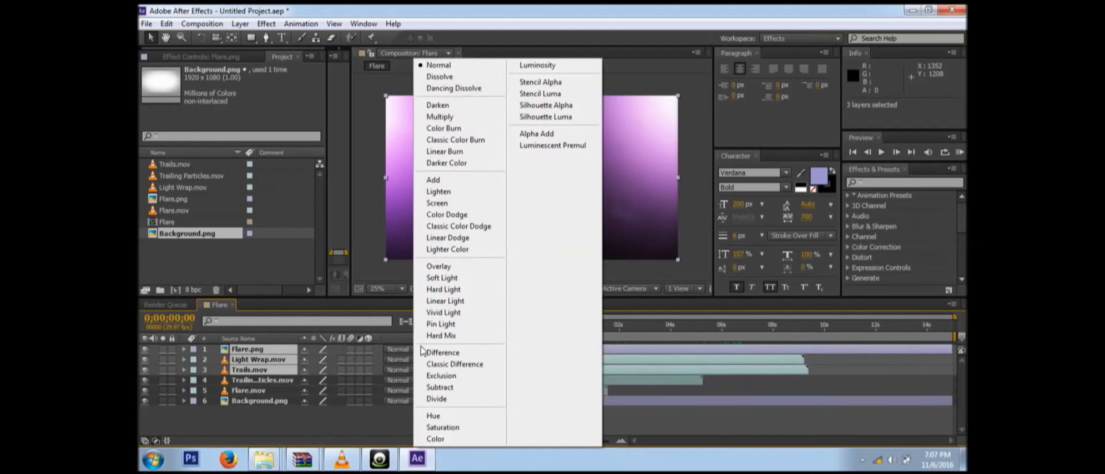
{"action": "left_click", "coordinate": [447, 203]}
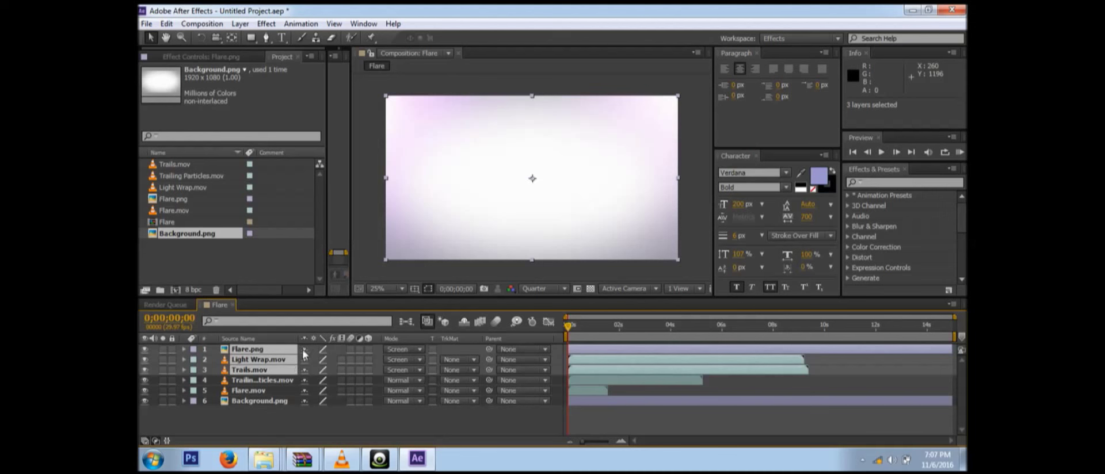
{"action": "left_click", "coordinate": [388, 348]}
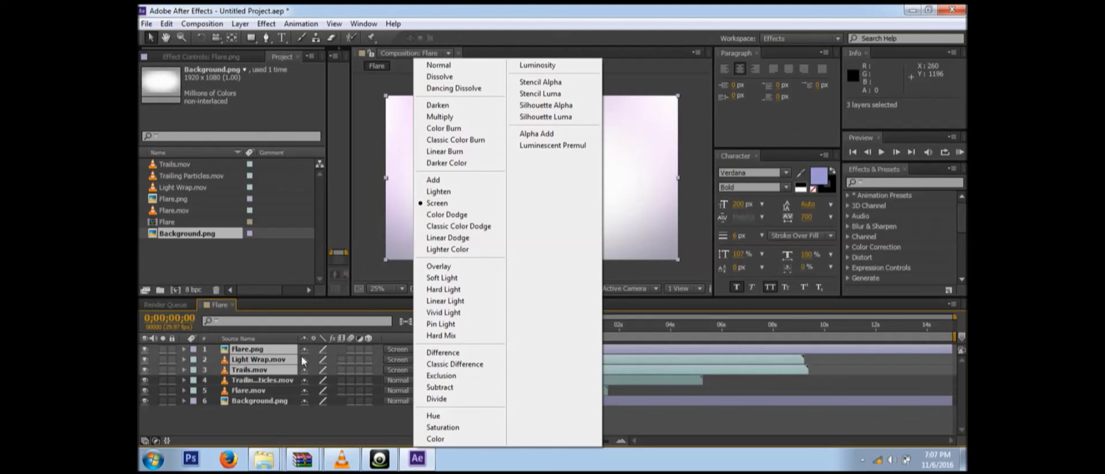
{"action": "left_click", "coordinate": [276, 356]}
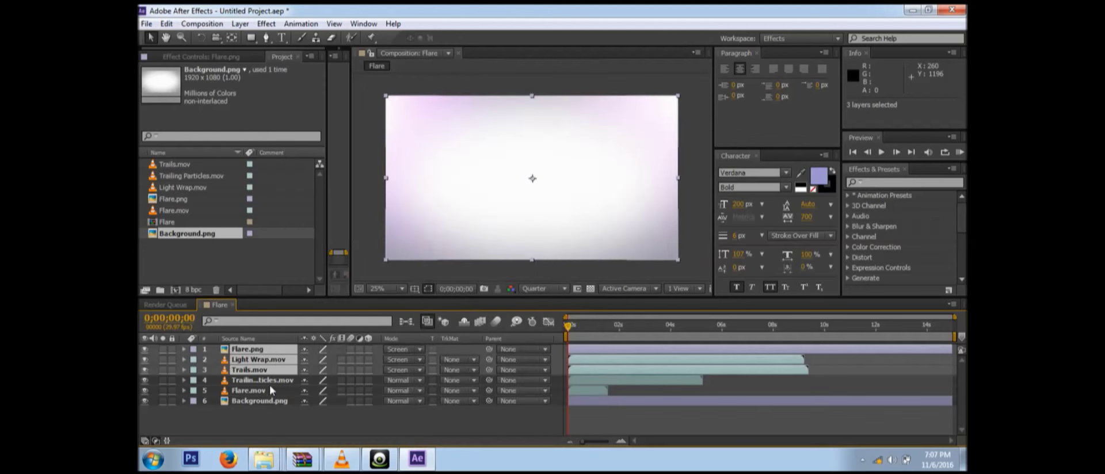
Pre-compose the selected Flare.png, Light Wrap.mov and Trails.mov layers into Pre-comp 1, moving all attributes into the new composition
{"action": "right_click", "coordinate": [269, 366]}
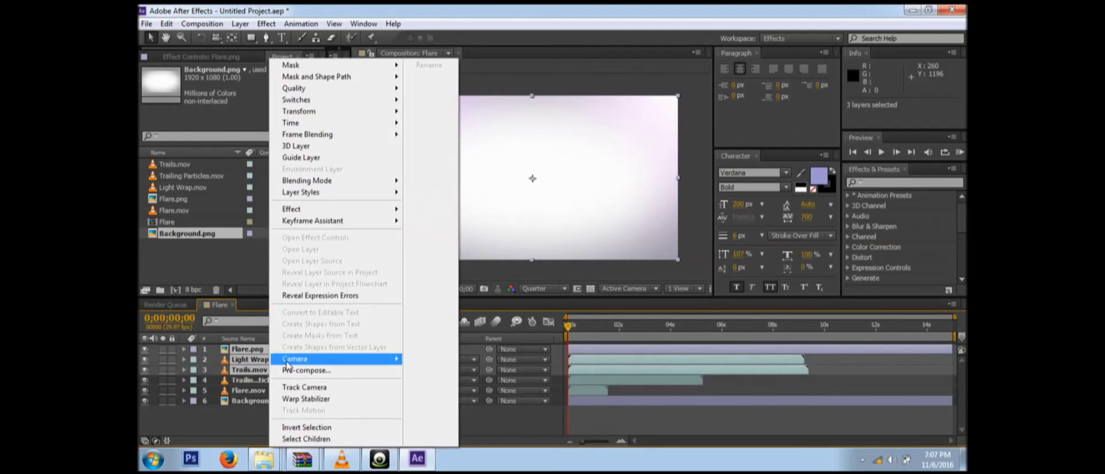
{"action": "left_click", "coordinate": [291, 371]}
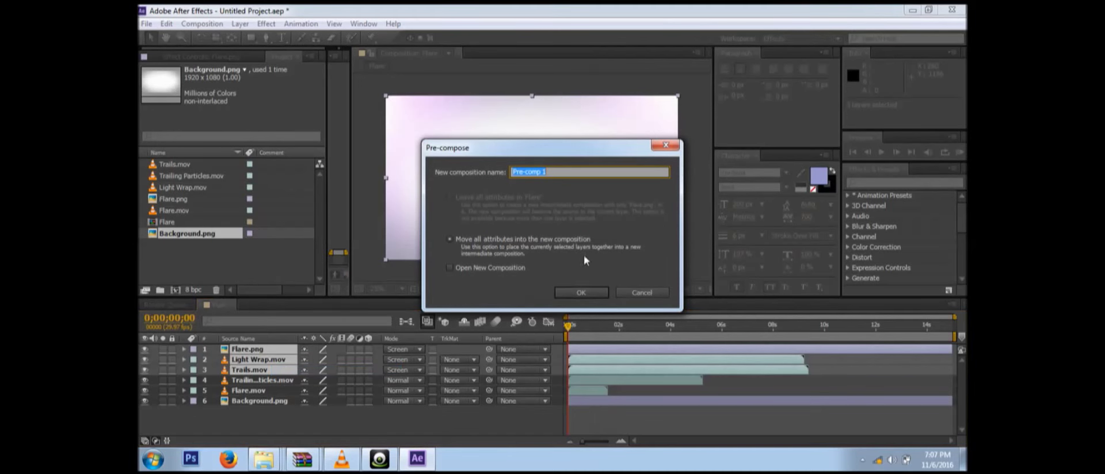
{"action": "left_click", "coordinate": [580, 292]}
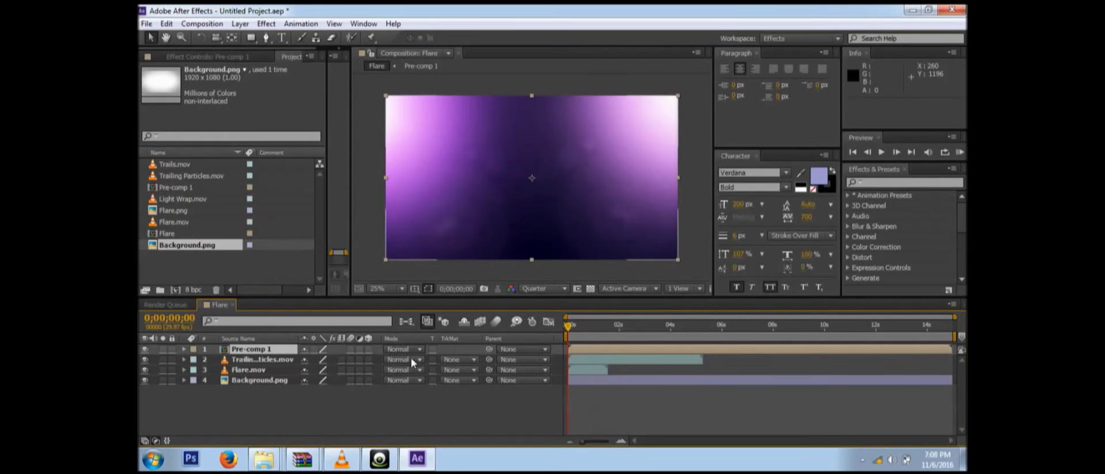
Set the blending mode of the Pre-comp 1 and Flare.mov layers to Screen
{"action": "left_click_drag", "start_coordinate": [570, 327], "coordinate": [625, 330]}
{"action": "left_click", "coordinate": [690, 327]}
{"action": "key", "text": "Home"}
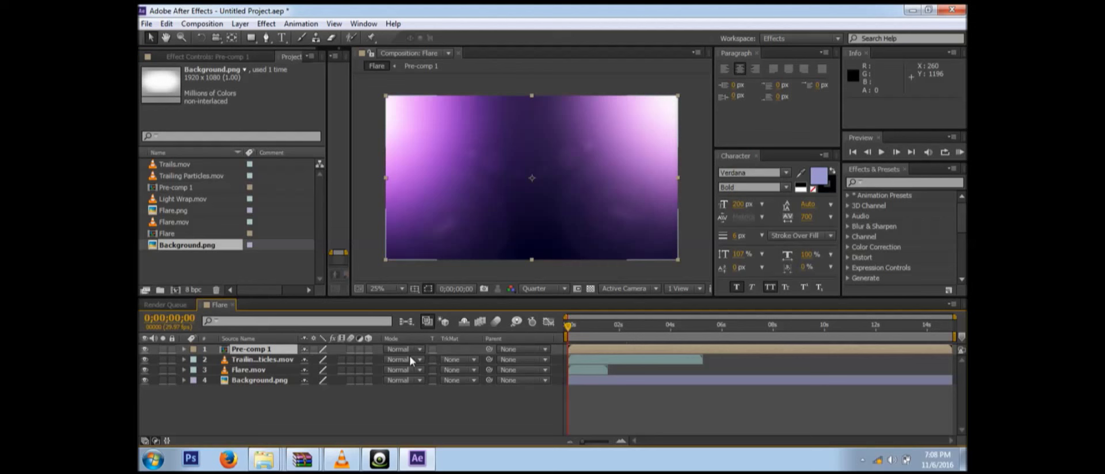
{"action": "left_click", "coordinate": [418, 349]}
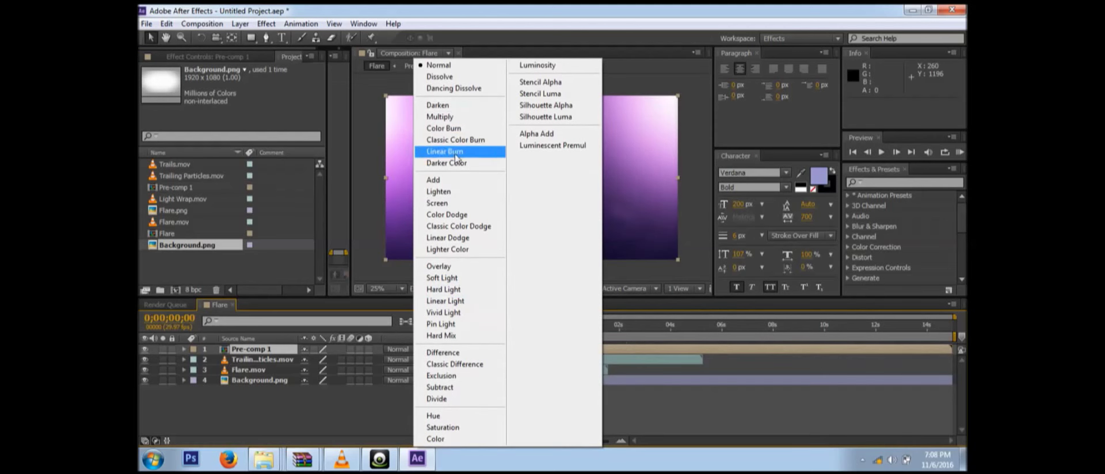
{"action": "left_click", "coordinate": [442, 205]}
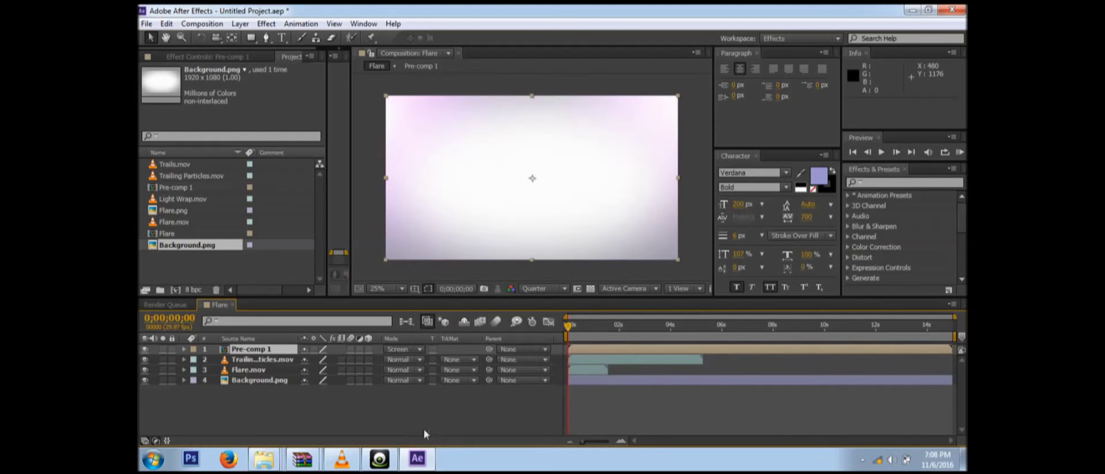
{"action": "left_click", "coordinate": [419, 370]}
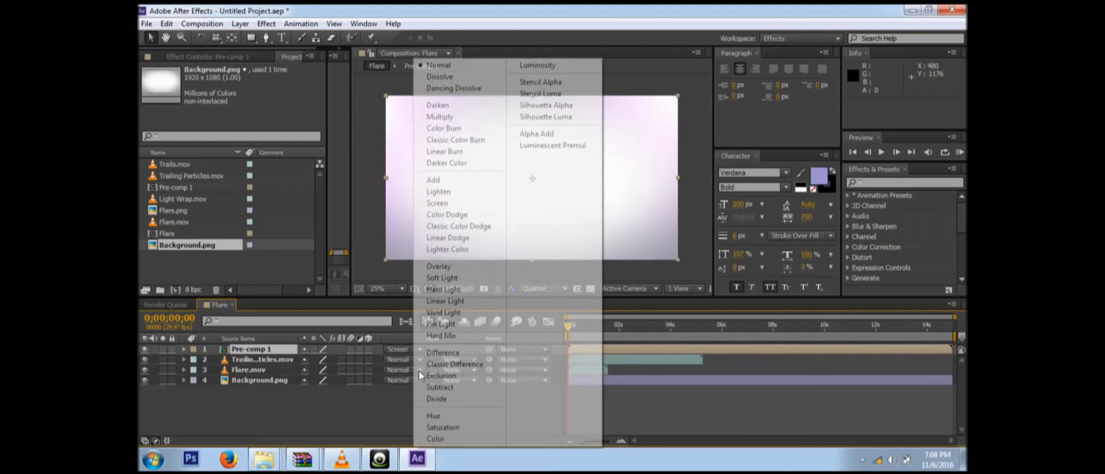
{"action": "left_click", "coordinate": [449, 205]}
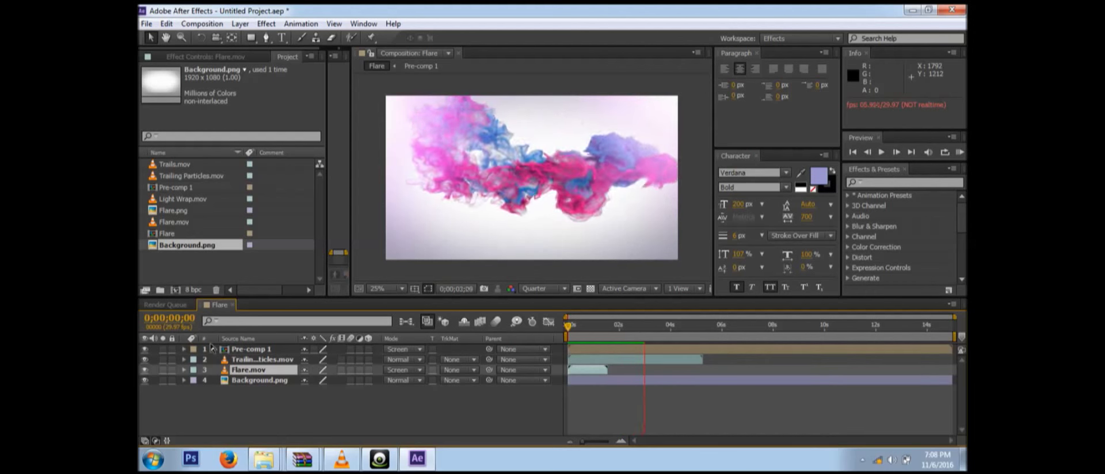
Create a new text layer above Pre-comp 1 and enter the person's first name in capitals as the title
{"action": "right_click", "coordinate": [207, 390]}
{"action": "mouse_move", "coordinate": [258, 262]}
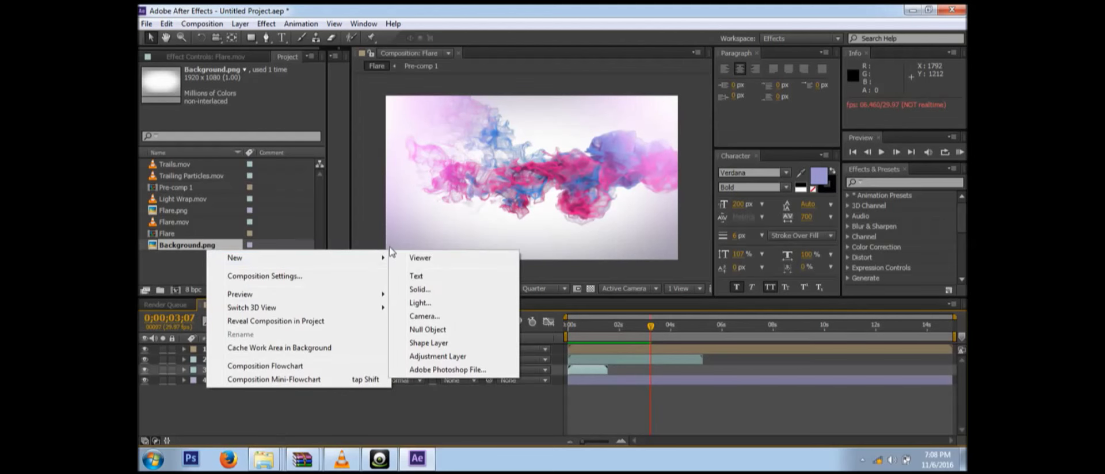
{"action": "left_click", "coordinate": [416, 276]}
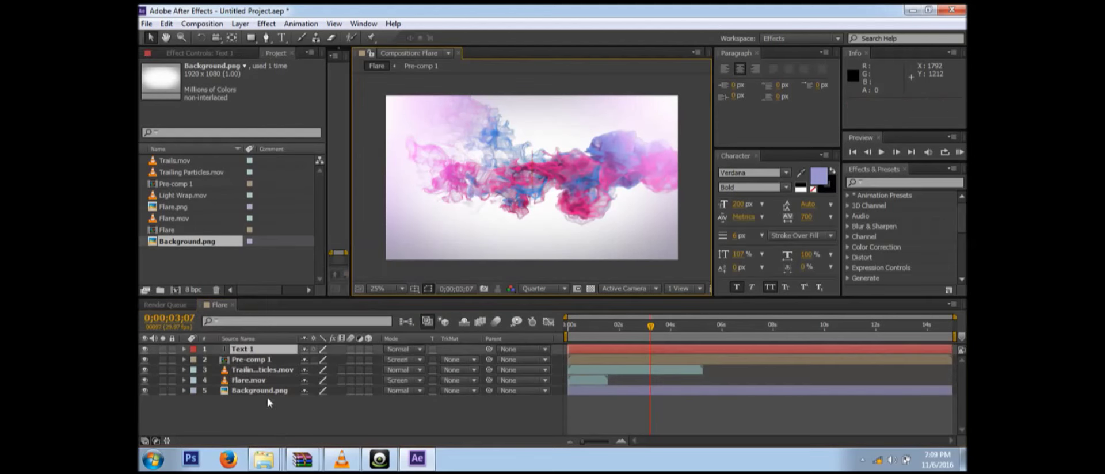
{"action": "left_click", "coordinate": [256, 350]}
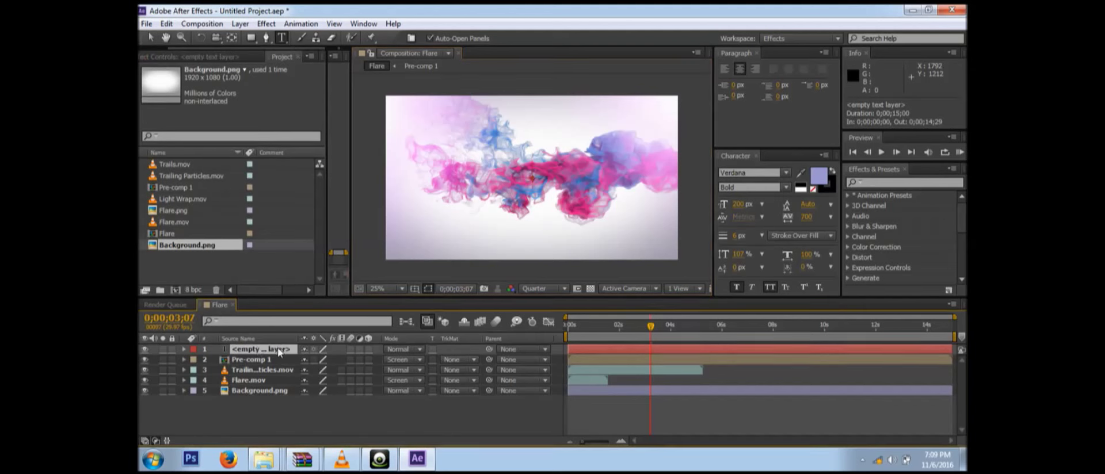
{"action": "double_click", "coordinate": [277, 349]}
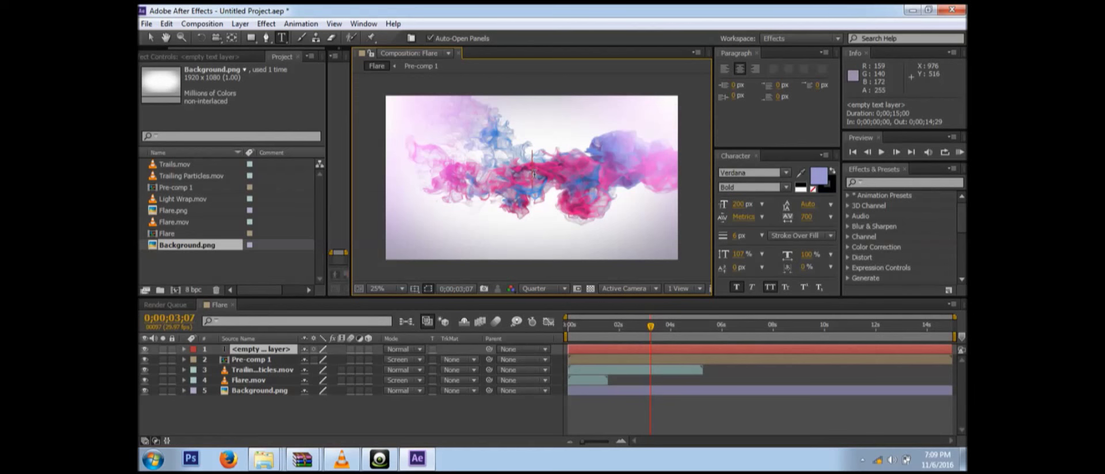
{"action": "type", "text": "C"}
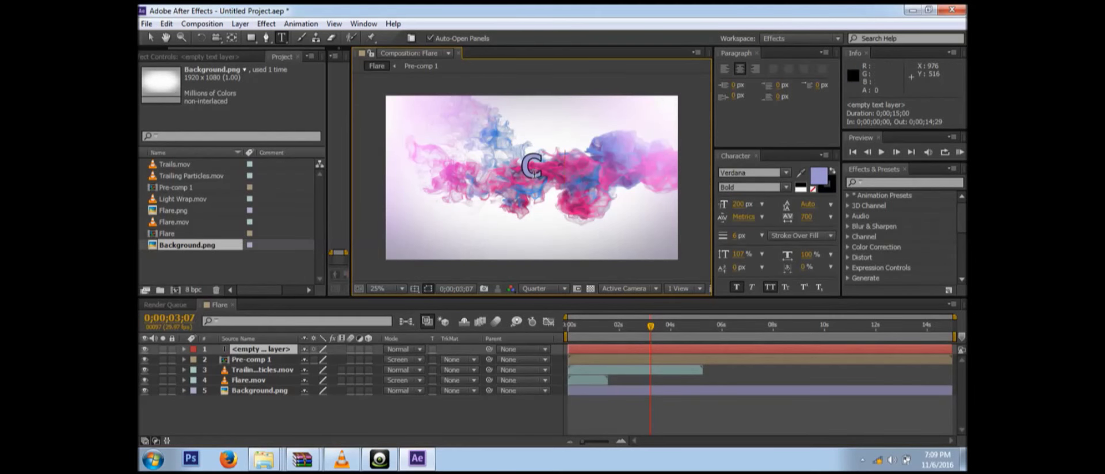
{"action": "type", "text": "H"}
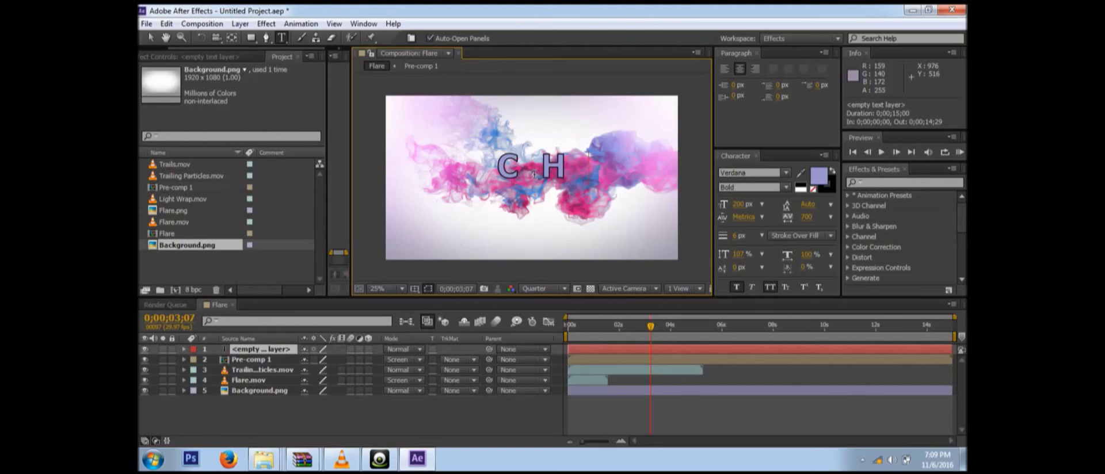
{"action": "type", "text": "IRA"}
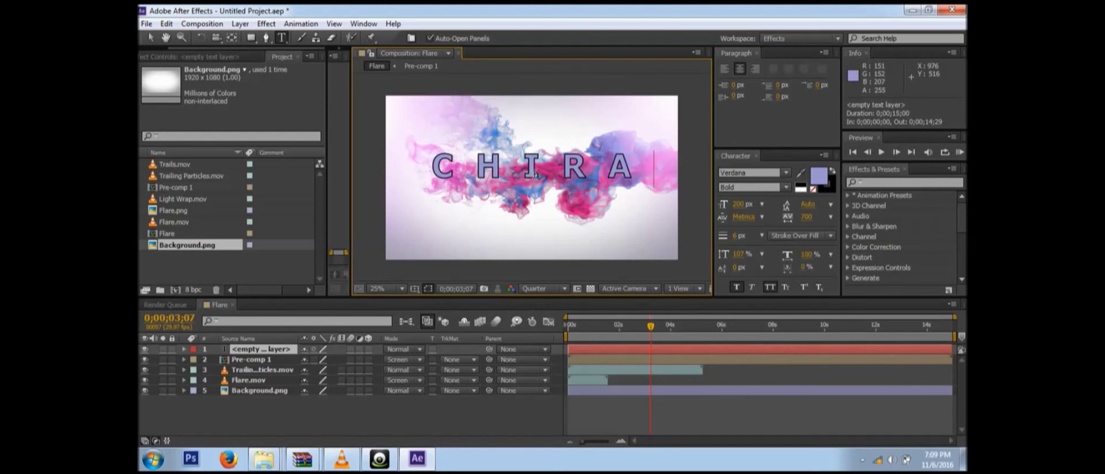
{"action": "type", "text": "G"}
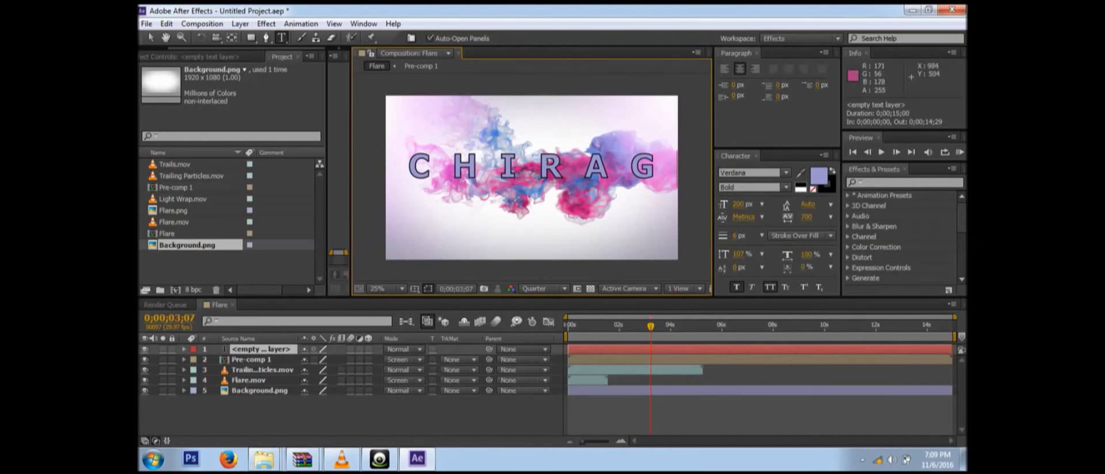
Try Wingdings as the title font, return to Verdana and finish the text entry
{"action": "left_click", "coordinate": [787, 172]}
{"action": "left_click", "coordinate": [746, 257]}
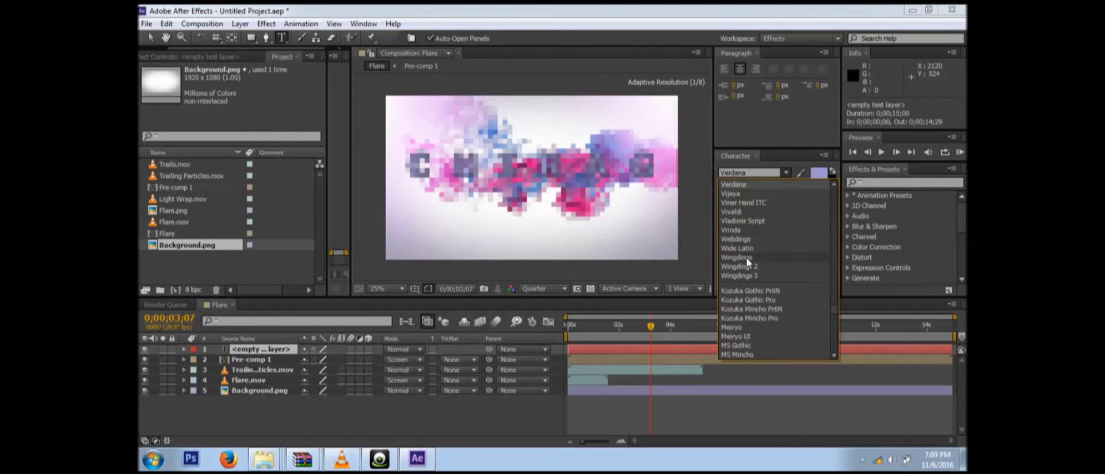
{"action": "left_click", "coordinate": [786, 172]}
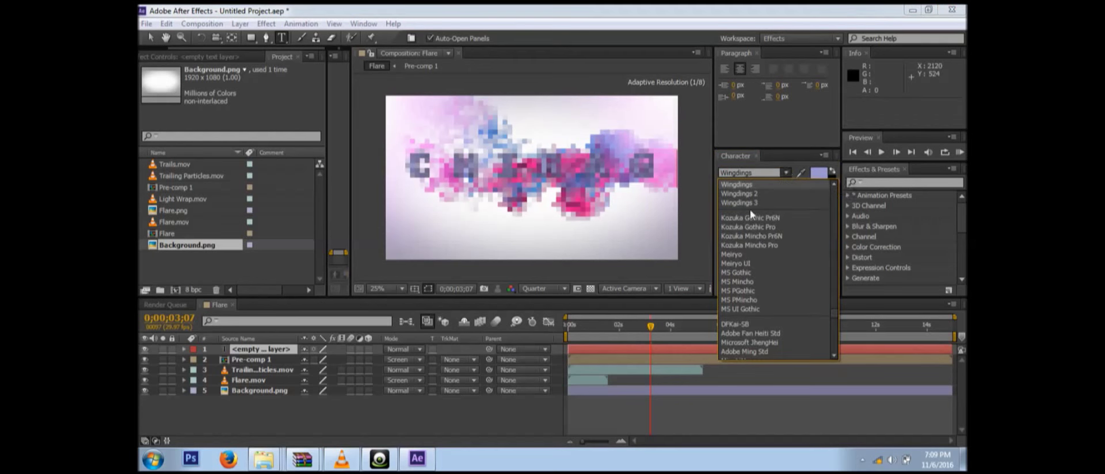
{"action": "scroll", "coordinate": [751, 209], "scroll_direction": "up", "scroll_amount": 3}
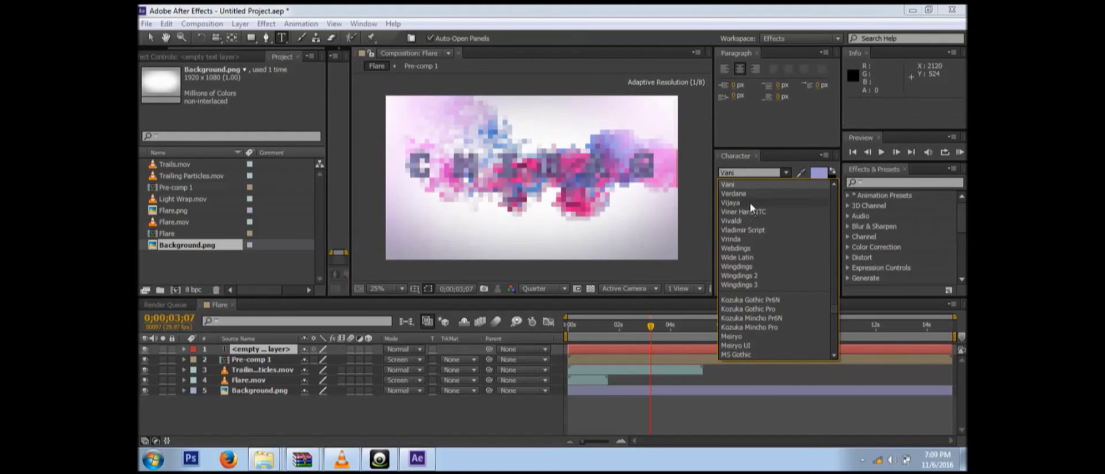
{"action": "left_click", "coordinate": [746, 193]}
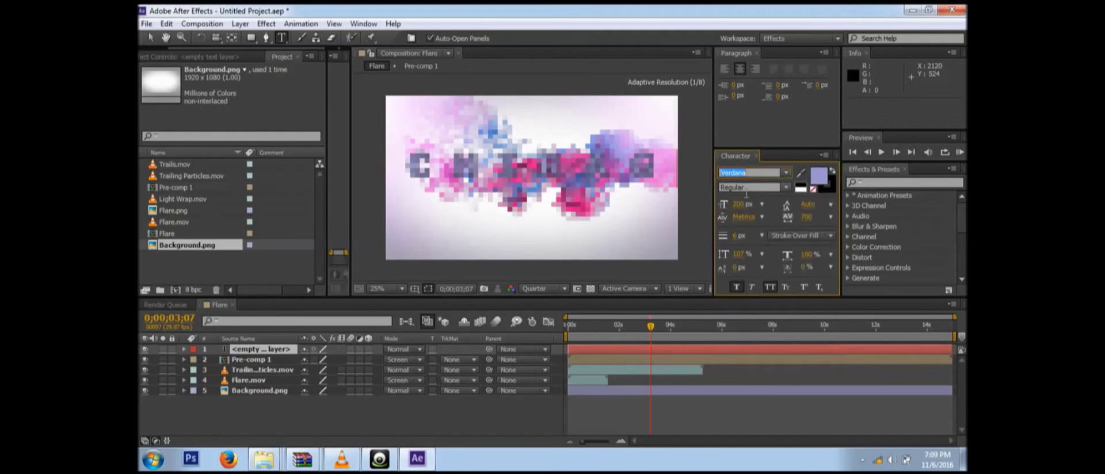
{"action": "left_click", "coordinate": [636, 244]}
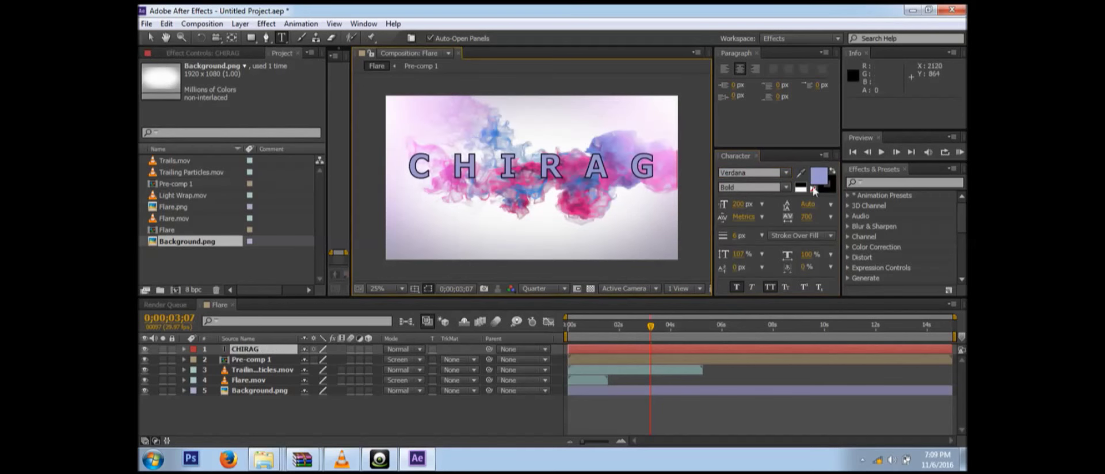
Try the Regular font style on the title text and return it to Bold
{"action": "left_click", "coordinate": [786, 187]}
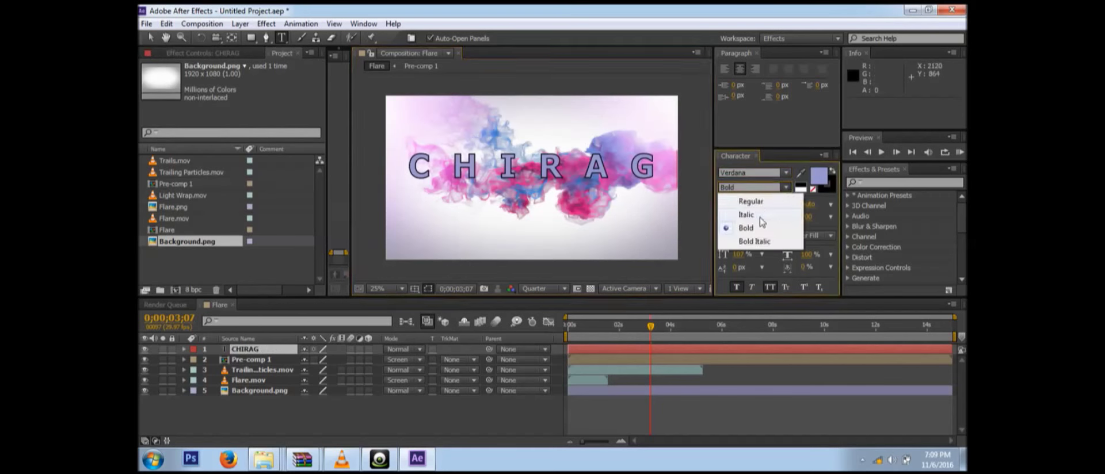
{"action": "left_click", "coordinate": [748, 204]}
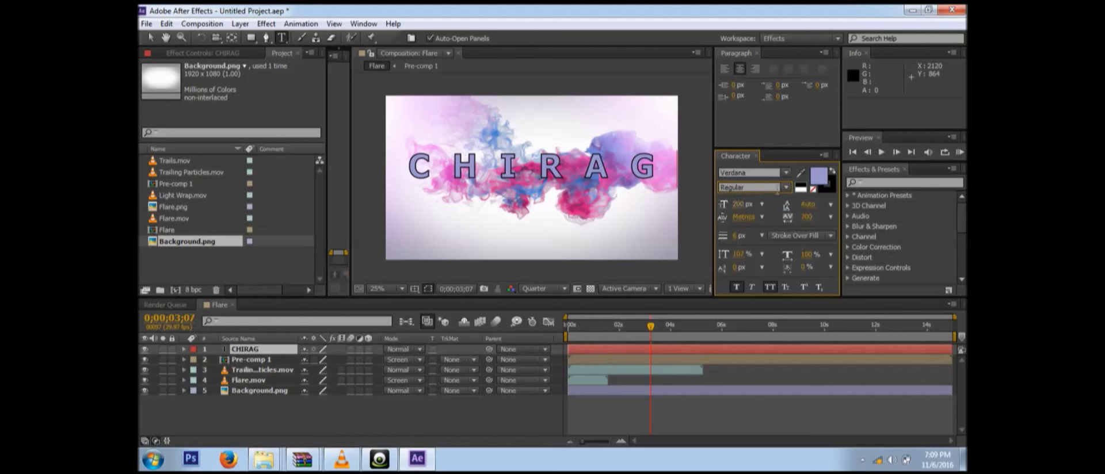
{"action": "left_click", "coordinate": [785, 188]}
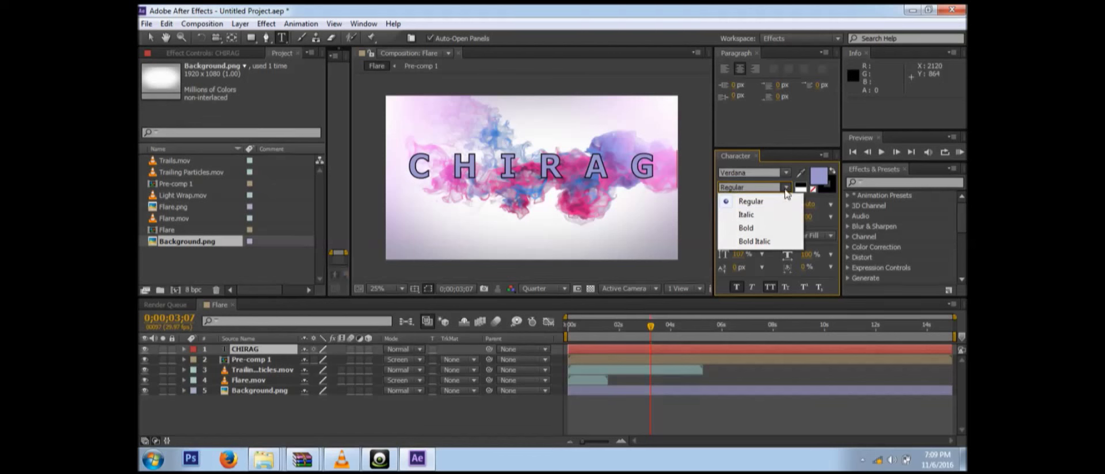
{"action": "left_click", "coordinate": [746, 227]}
Set the title text's font size to 200 px and its tracking to 700
{"action": "left_click", "coordinate": [738, 205]}
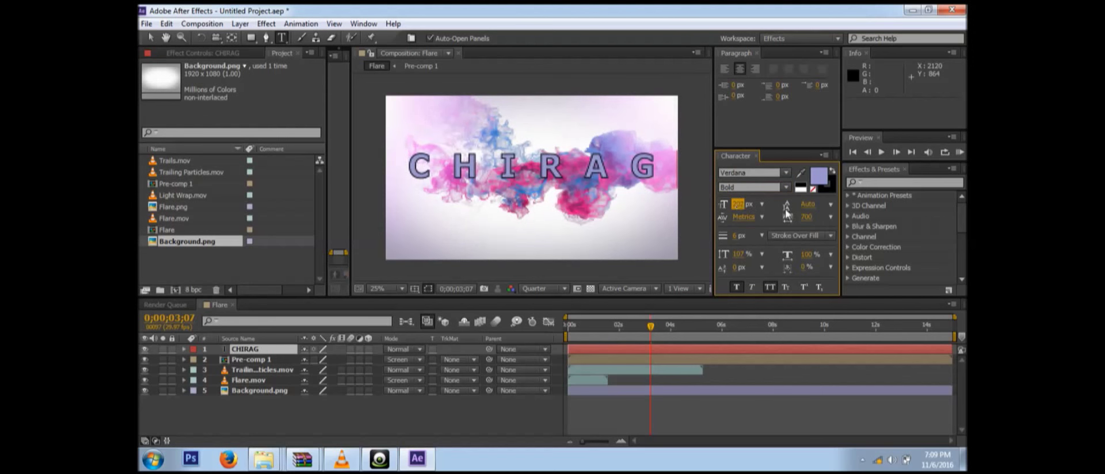
{"action": "left_click", "coordinate": [805, 218]}
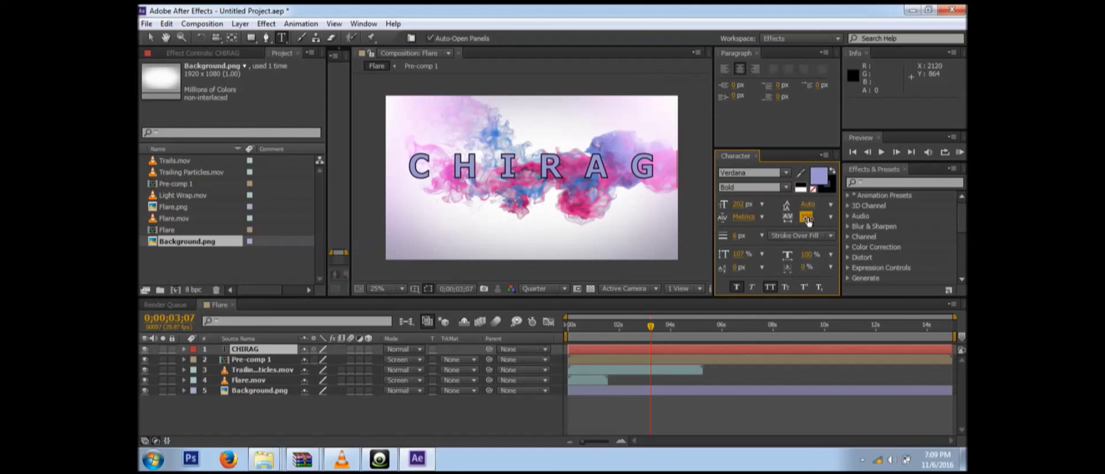
{"action": "left_click", "coordinate": [253, 349]}
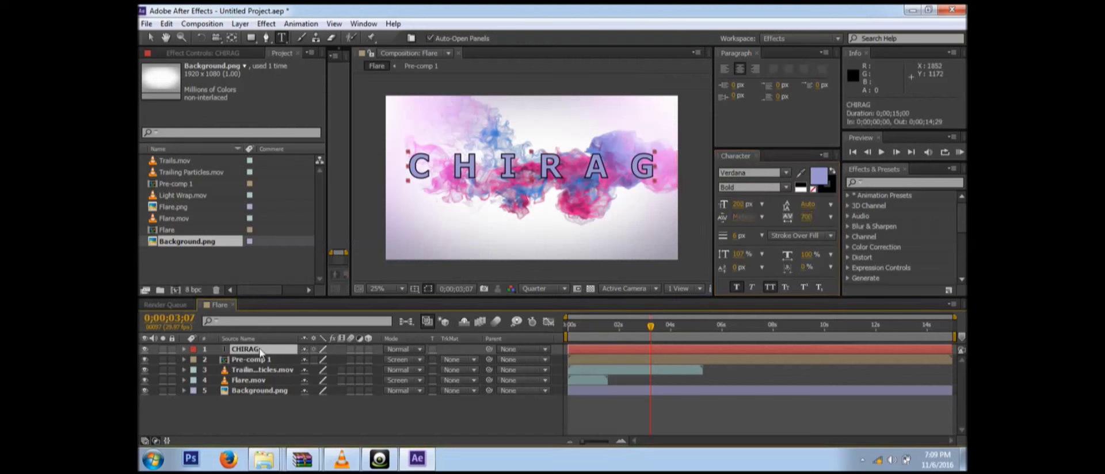
{"action": "left_click", "coordinate": [807, 217]}
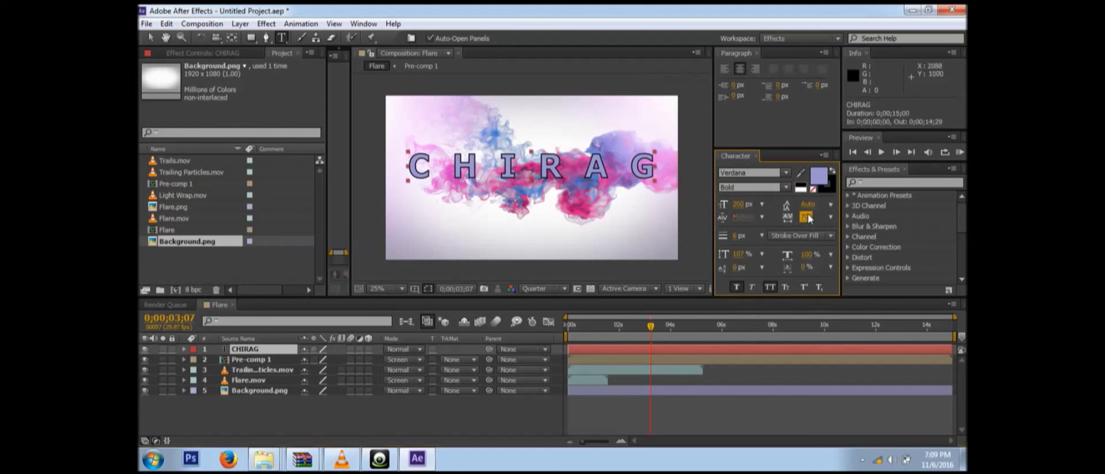
{"action": "type", "text": "100"}
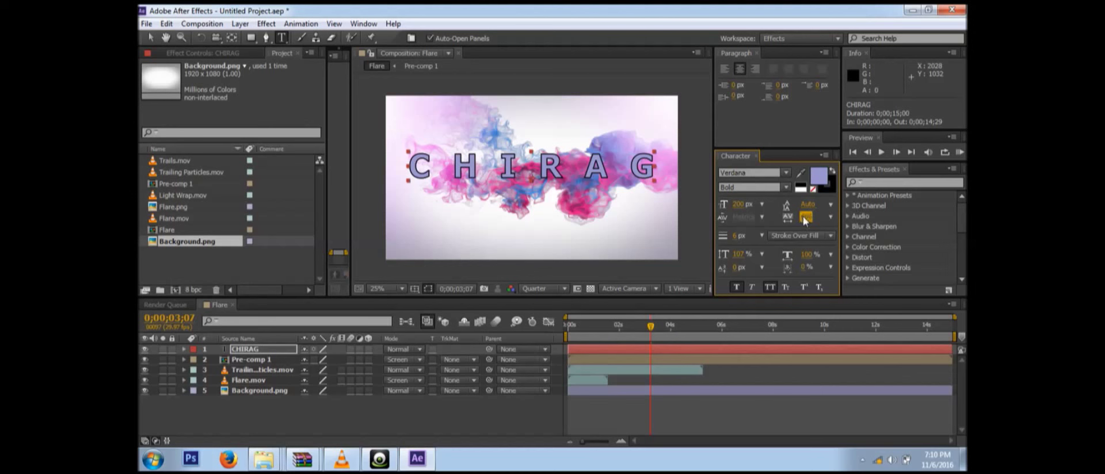
{"action": "key", "text": "Return"}
{"action": "type", "text": "200"}
{"action": "key", "text": "Return"}
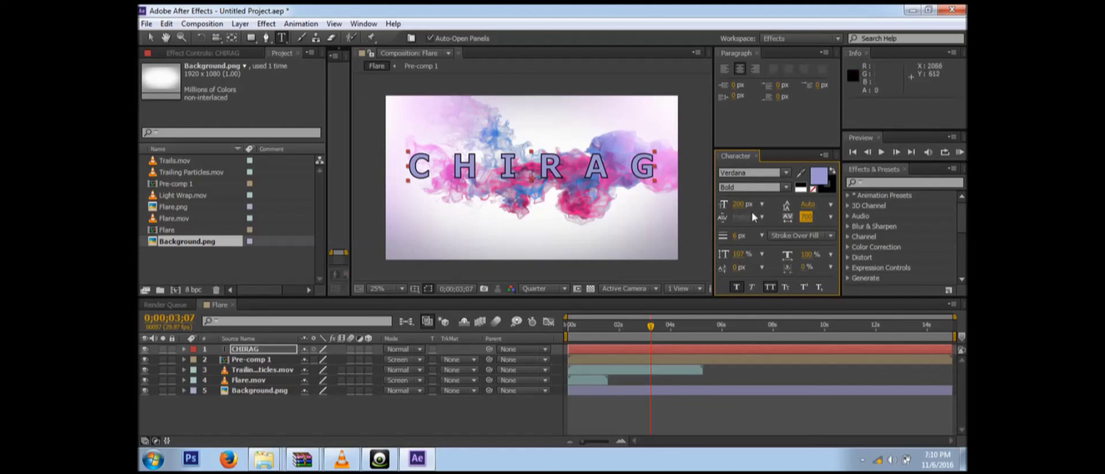
Try a dark purple stroke colour on the title text, keeping the stroke width at 6 px
{"action": "left_click", "coordinate": [739, 236]}
{"action": "key", "text": "Return"}
{"action": "left_click", "coordinate": [829, 187]}
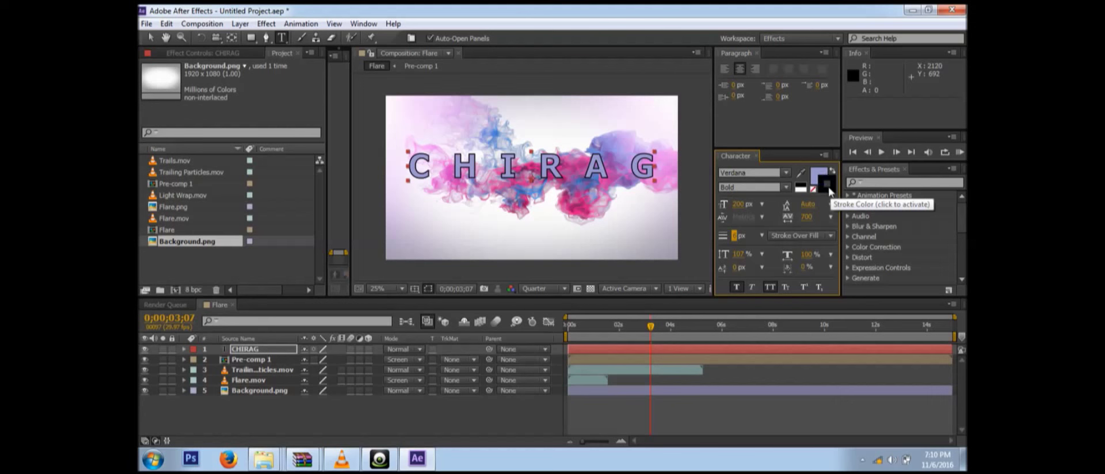
{"action": "left_click", "coordinate": [828, 188]}
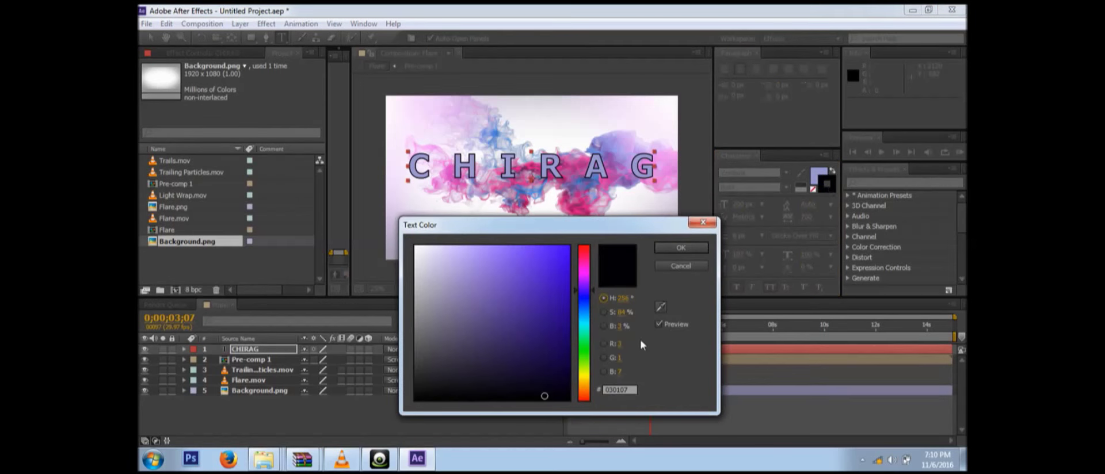
{"action": "left_click_drag", "start_coordinate": [588, 326], "coordinate": [586, 282]}
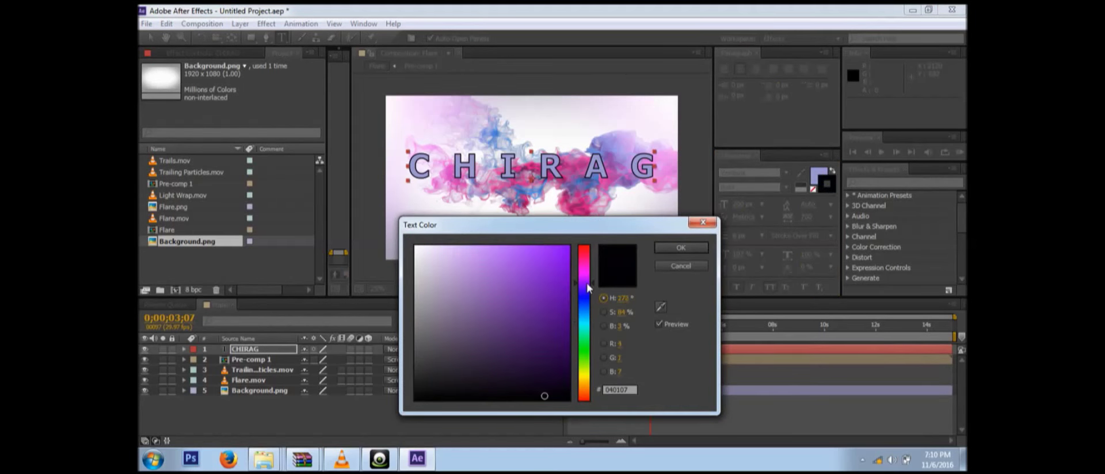
{"action": "left_click", "coordinate": [554, 286]}
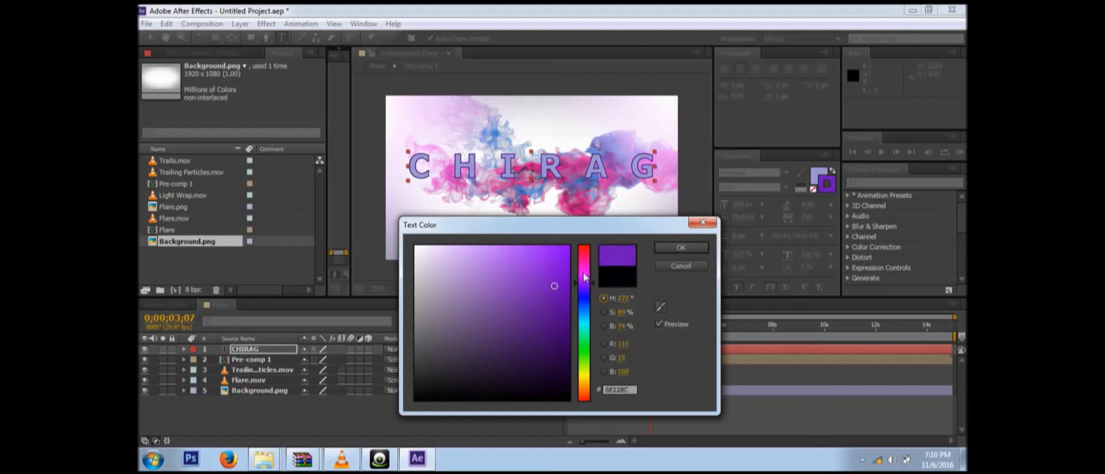
{"action": "left_click", "coordinate": [559, 335]}
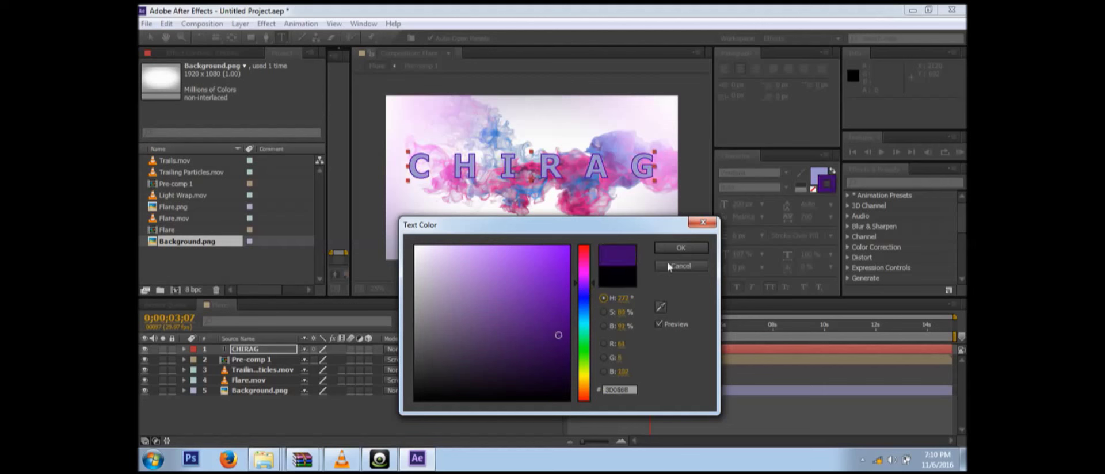
{"action": "left_click", "coordinate": [681, 248]}
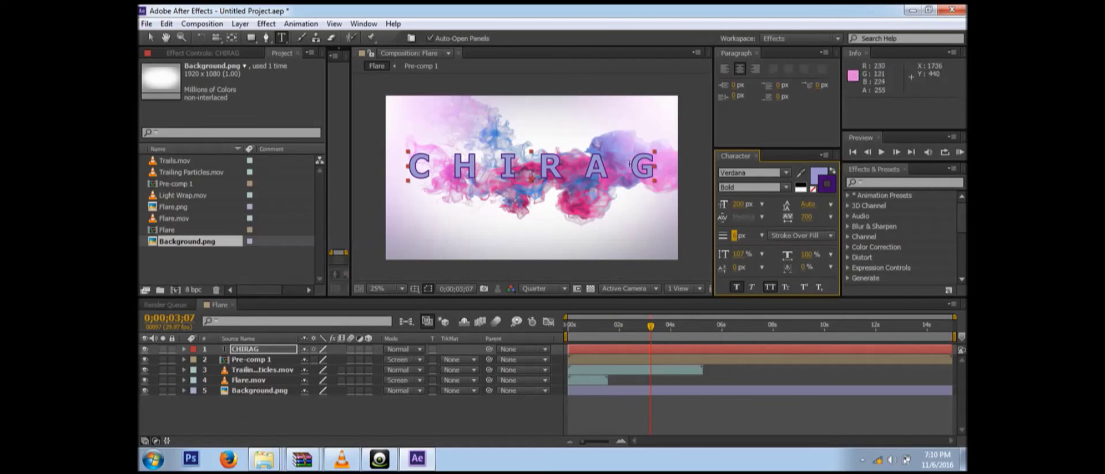
Compare light and dark purple strokes on the title text and settle on a near-black stroke colour
{"action": "left_click", "coordinate": [834, 185]}
{"action": "left_click", "coordinate": [541, 286]}
{"action": "left_click", "coordinate": [458, 273]}
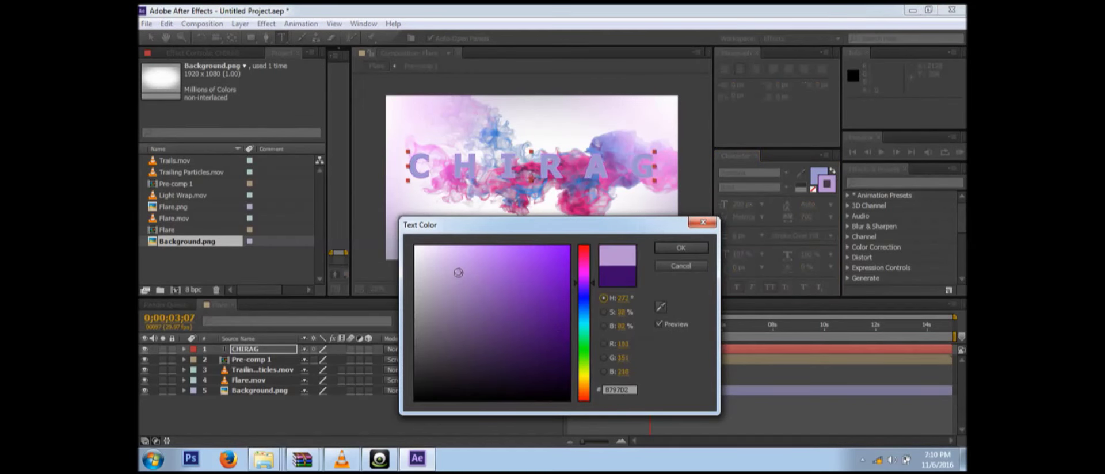
{"action": "left_click", "coordinate": [532, 292]}
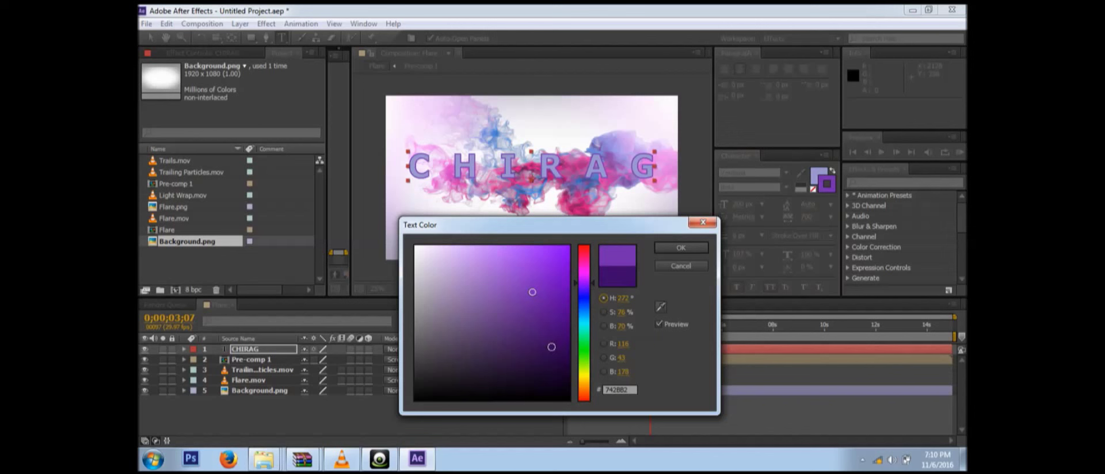
{"action": "left_click", "coordinate": [551, 348]}
{"action": "left_click", "coordinate": [556, 375]}
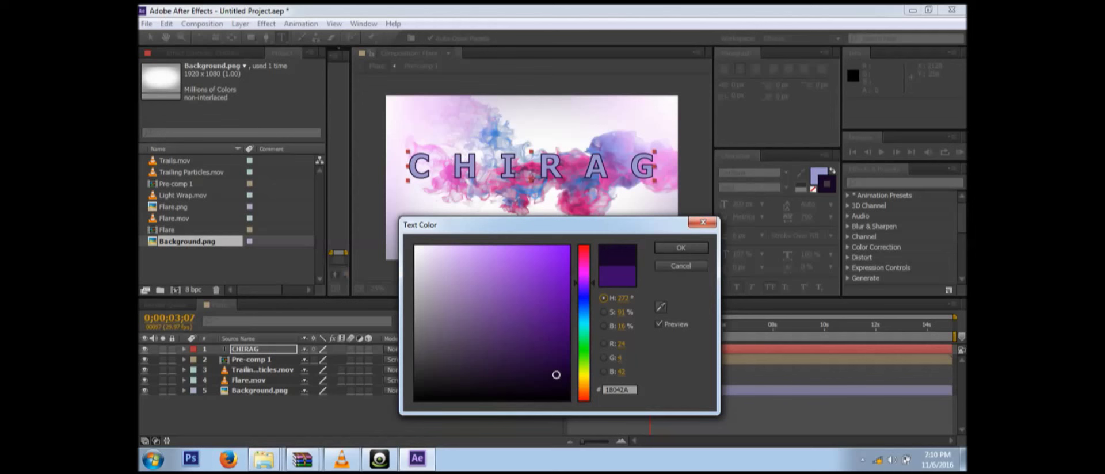
{"action": "left_click", "coordinate": [586, 269]}
{"action": "left_click_drag", "start_coordinate": [586, 269], "coordinate": [586, 272]}
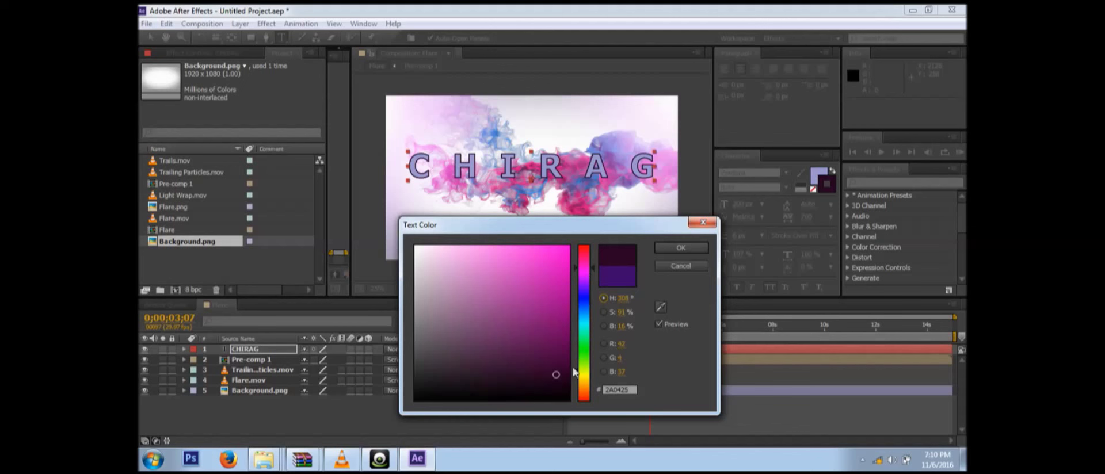
{"action": "left_click_drag", "start_coordinate": [535, 398], "coordinate": [541, 397]}
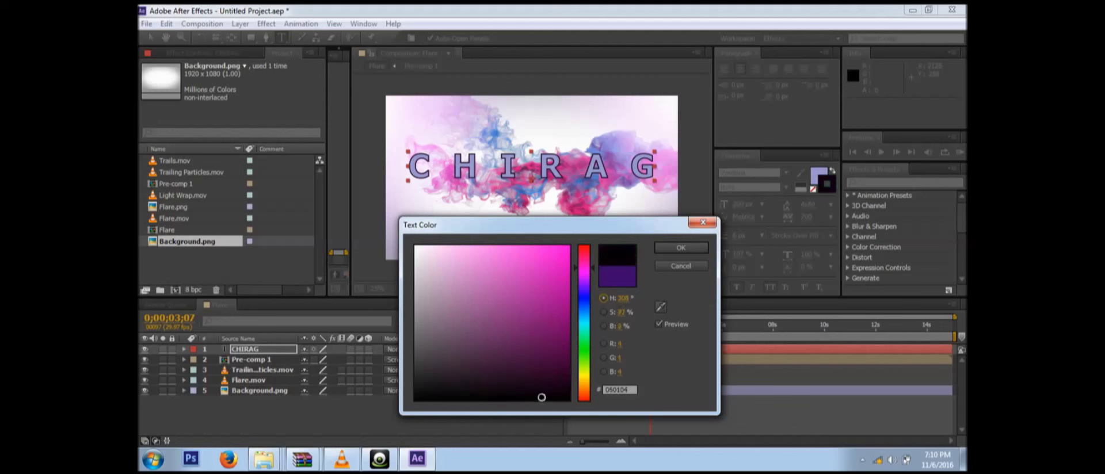
{"action": "left_click", "coordinate": [682, 247]}
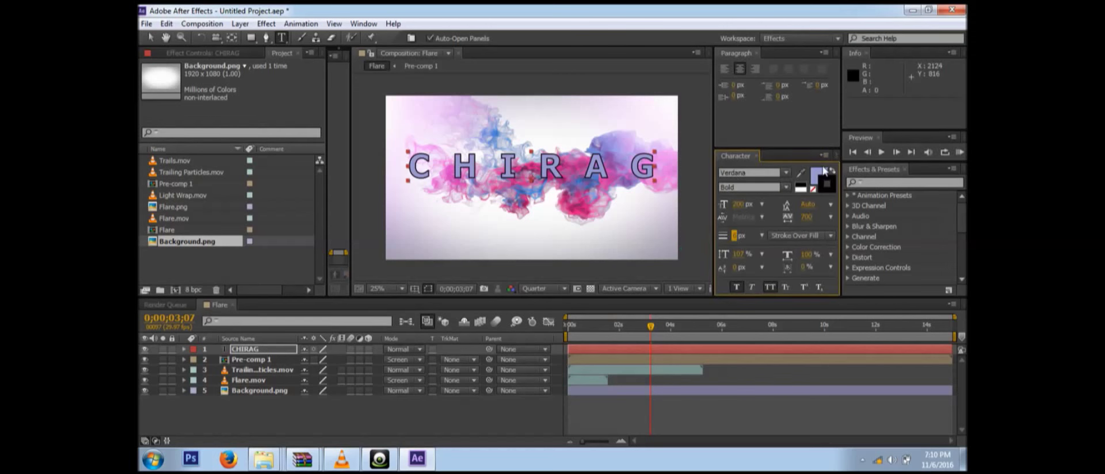
Set the title text's fill colour to a muted greyish lavender, about #9899B9
{"action": "left_click", "coordinate": [819, 175]}
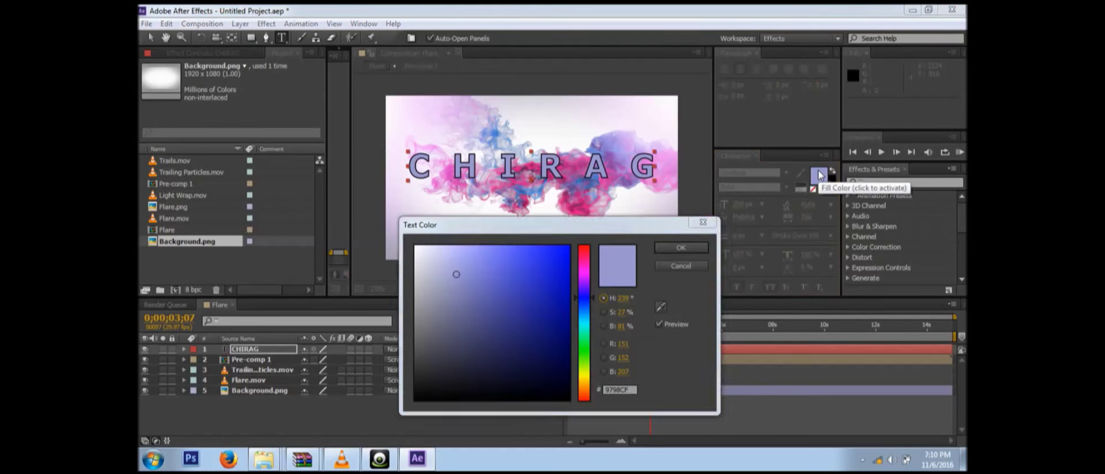
{"action": "left_click", "coordinate": [505, 354]}
{"action": "left_click", "coordinate": [565, 317]}
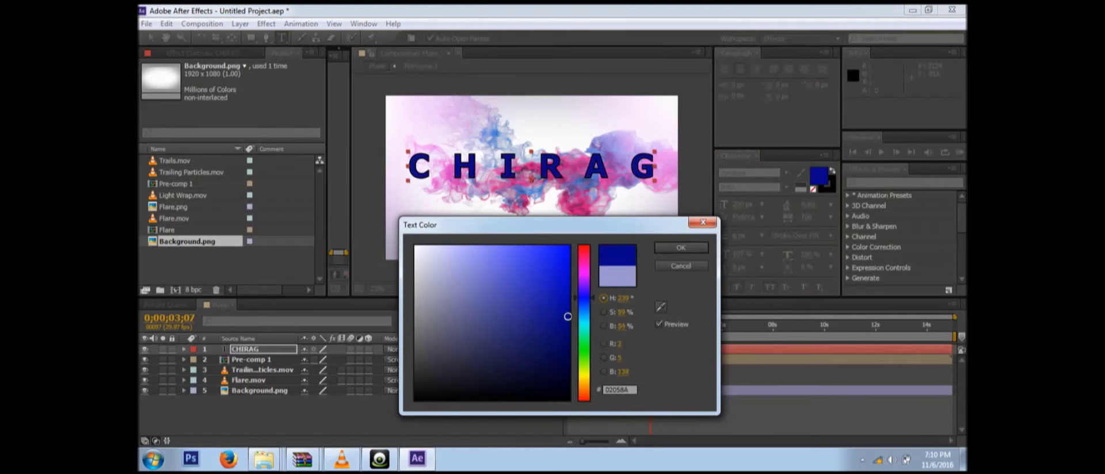
{"action": "left_click", "coordinate": [503, 289]}
{"action": "left_click", "coordinate": [467, 286]}
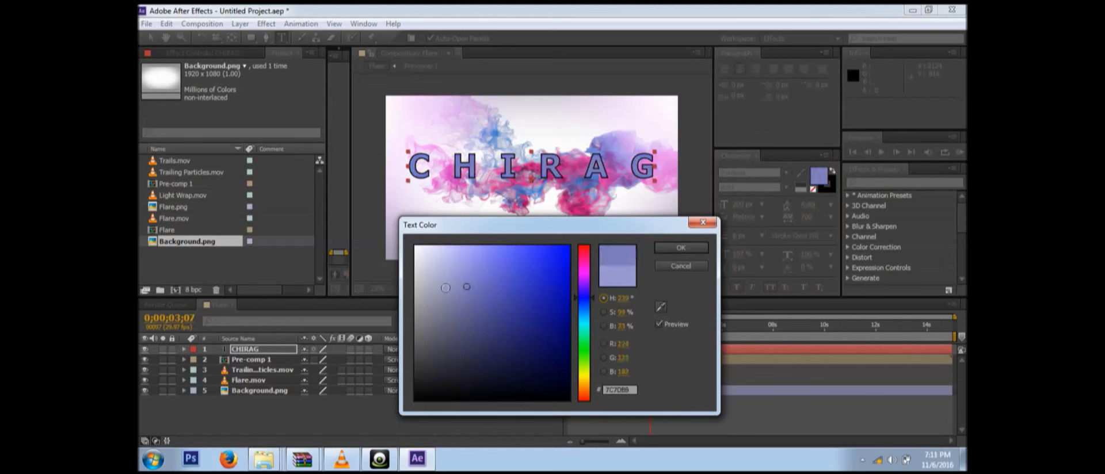
{"action": "left_click", "coordinate": [441, 288]}
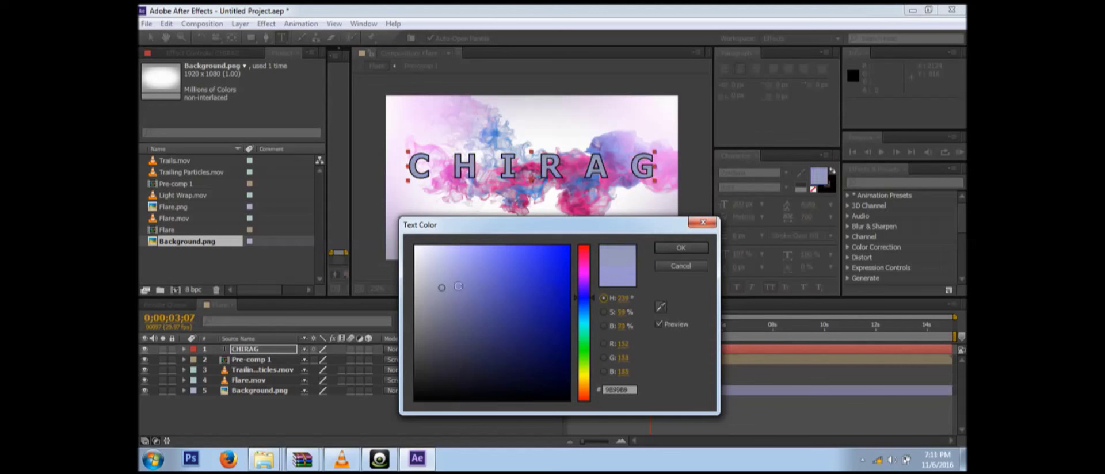
{"action": "left_click", "coordinate": [679, 248]}
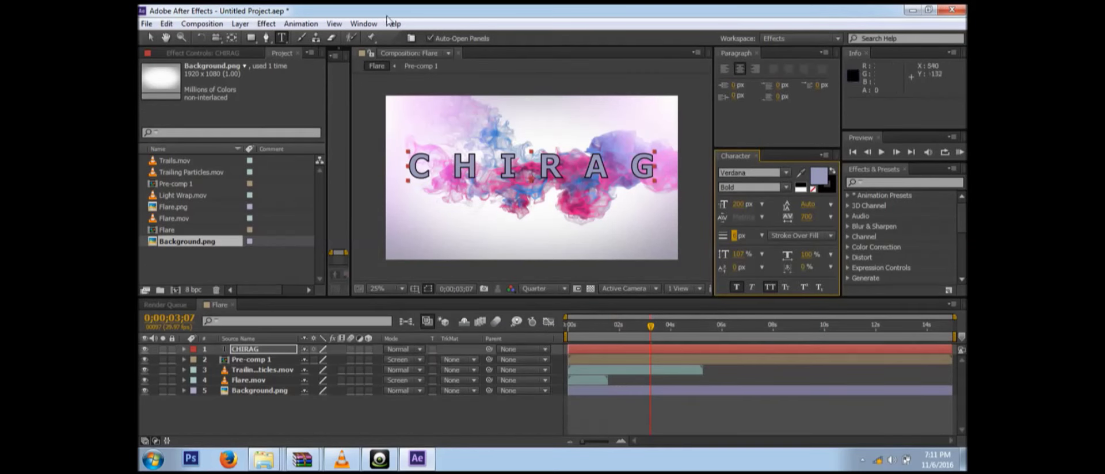
Stretch the title text slightly in height, by about 2%, with the Selection tool
{"action": "left_click", "coordinate": [151, 40]}
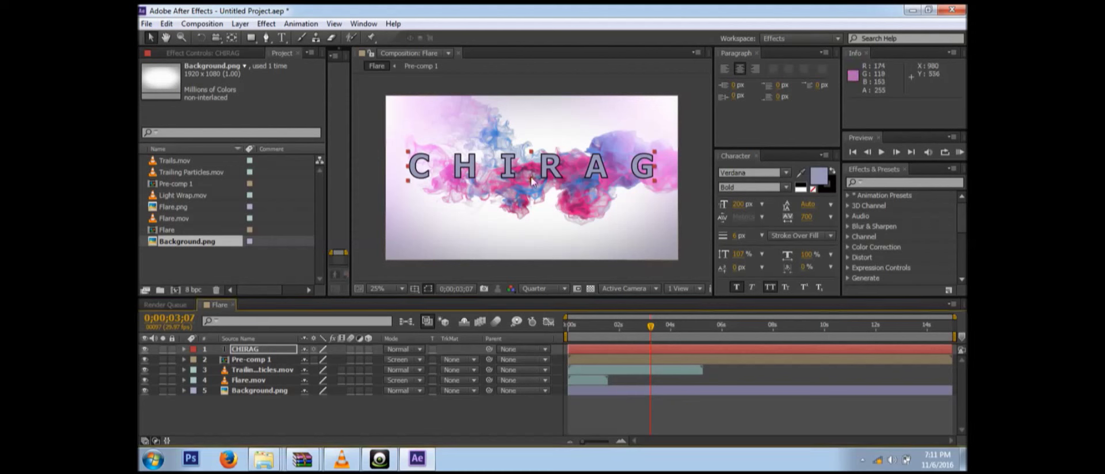
{"action": "mouse_move", "coordinate": [531, 153]}
{"action": "left_mouse_down"}
{"action": "mouse_move", "coordinate": [533, 175]}
{"action": "mouse_move", "coordinate": [533, 152]}
{"action": "left_mouse_up"}
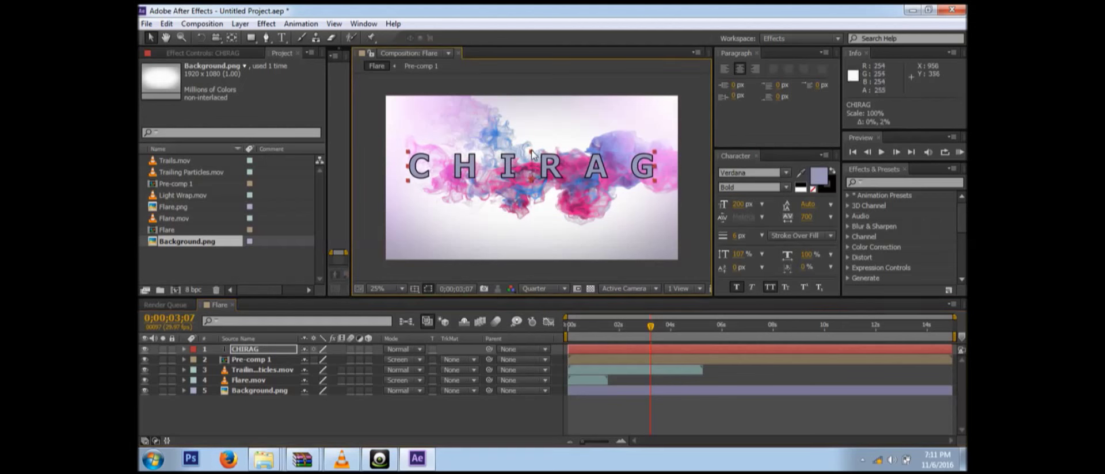
Select Pre-comp 1, preview the smoke passing over the title and set the current time to 0;00;02;15
{"action": "left_click", "coordinate": [511, 197]}
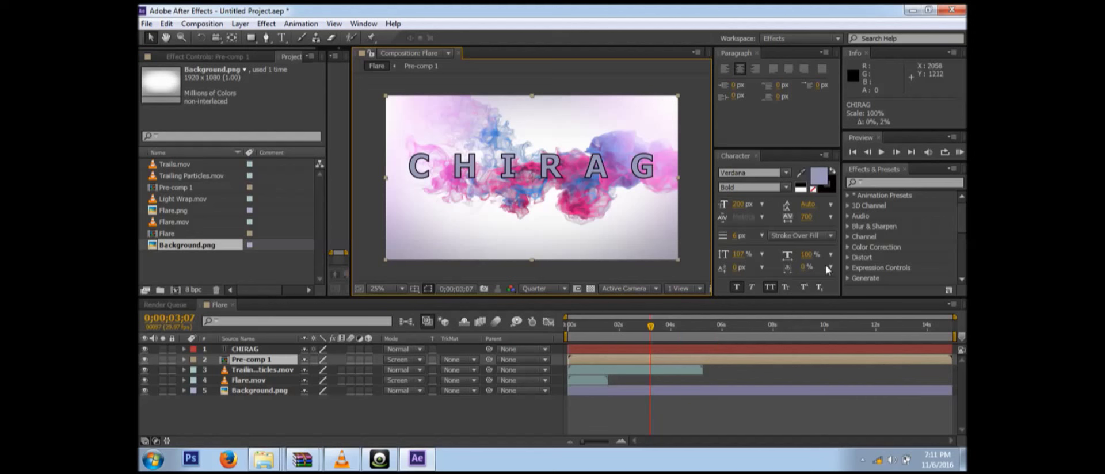
{"action": "mouse_move", "coordinate": [651, 323]}
{"action": "left_mouse_down"}
{"action": "mouse_move", "coordinate": [562, 330]}
{"action": "mouse_move", "coordinate": [665, 330]}
{"action": "mouse_move", "coordinate": [549, 334]}
{"action": "mouse_move", "coordinate": [604, 334]}
{"action": "mouse_move", "coordinate": [588, 339]}
{"action": "mouse_move", "coordinate": [595, 330]}
{"action": "mouse_move", "coordinate": [569, 329]}
{"action": "mouse_move", "coordinate": [640, 326]}
{"action": "left_mouse_up"}
{"action": "key", "text": "k"}
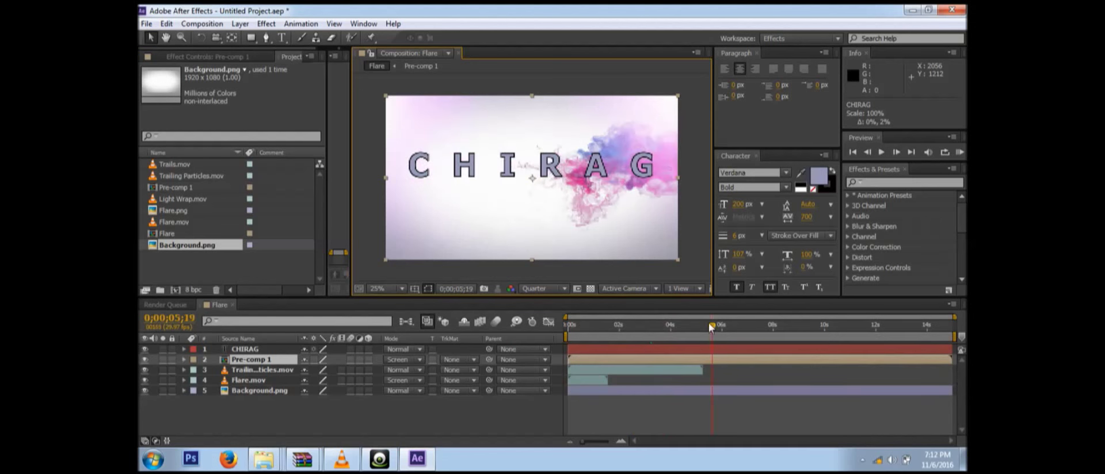
{"action": "left_click_drag", "start_coordinate": [709, 323], "coordinate": [692, 325]}
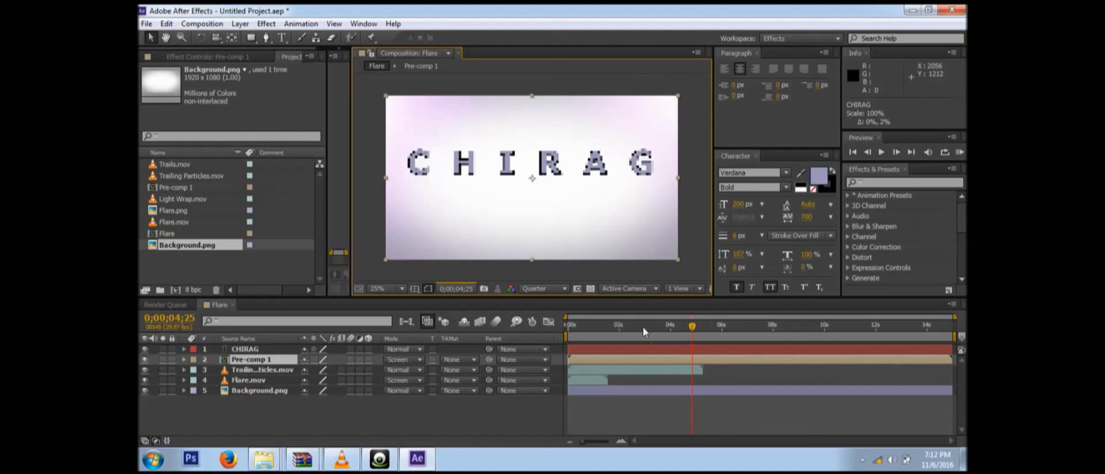
{"action": "key", "text": "KP_0"}
{"action": "key", "text": "space"}
{"action": "mouse_move", "coordinate": [605, 334]}
{"action": "left_mouse_down"}
{"action": "mouse_move", "coordinate": [658, 332]}
{"action": "mouse_move", "coordinate": [614, 327]}
{"action": "left_mouse_up"}
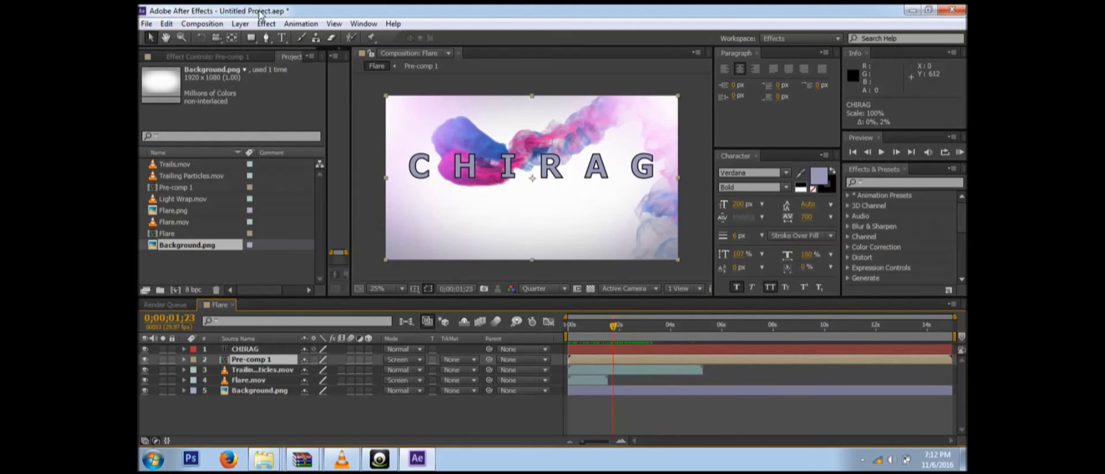
{"action": "left_click_drag", "start_coordinate": [613, 326], "coordinate": [630, 327]}
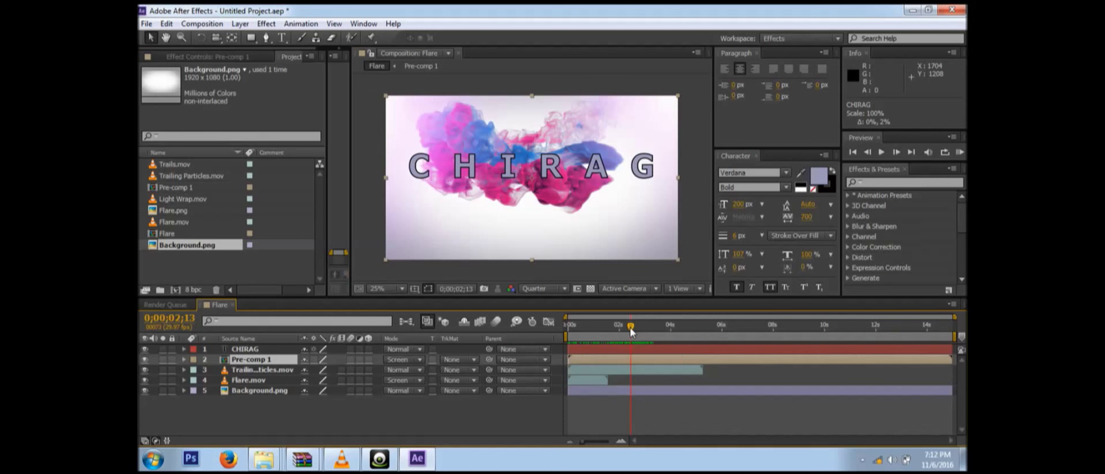
{"action": "mouse_move", "coordinate": [631, 327]}
{"action": "left_mouse_down"}
{"action": "mouse_move", "coordinate": [617, 326]}
{"action": "mouse_move", "coordinate": [629, 330]}
{"action": "left_mouse_up"}
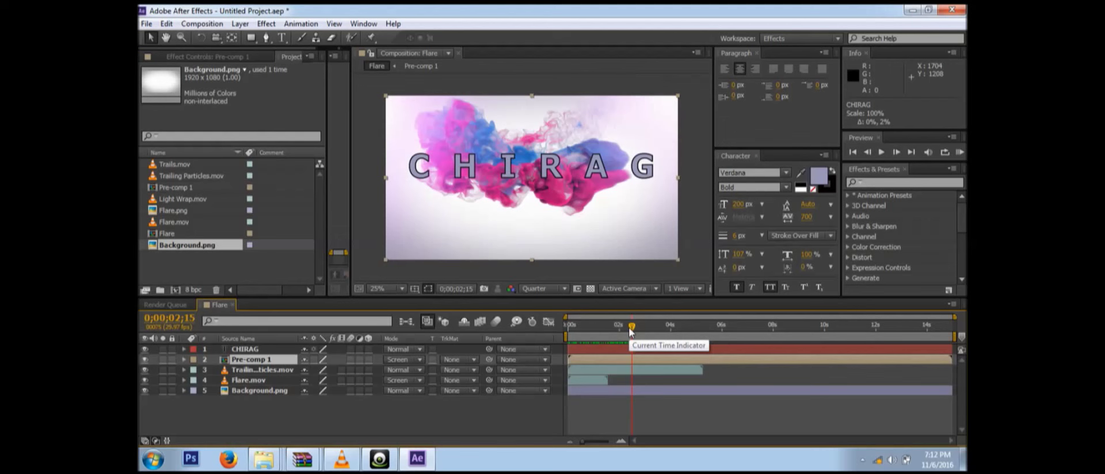
Apply the Linear Wipe transition effect to Pre-comp 1
{"action": "left_click", "coordinate": [294, 25]}
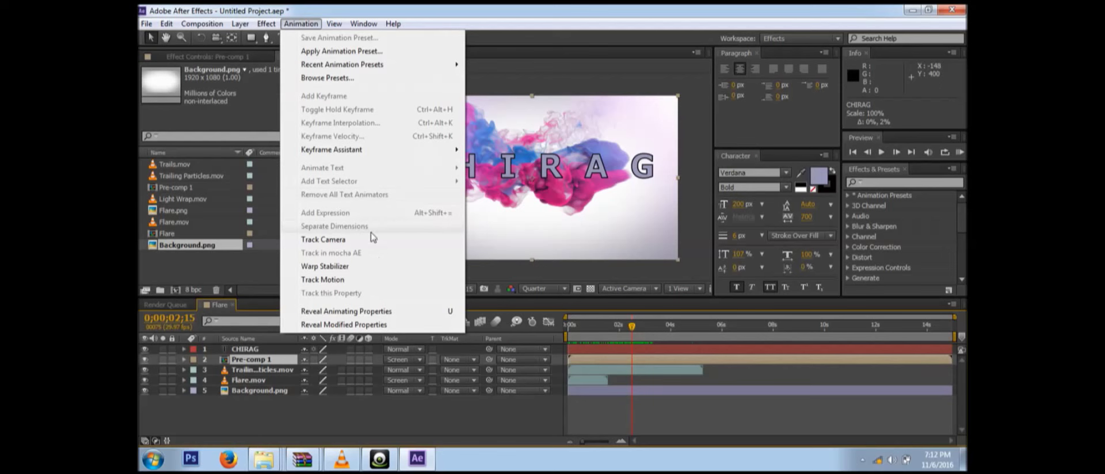
{"action": "mouse_move", "coordinate": [276, 25]}
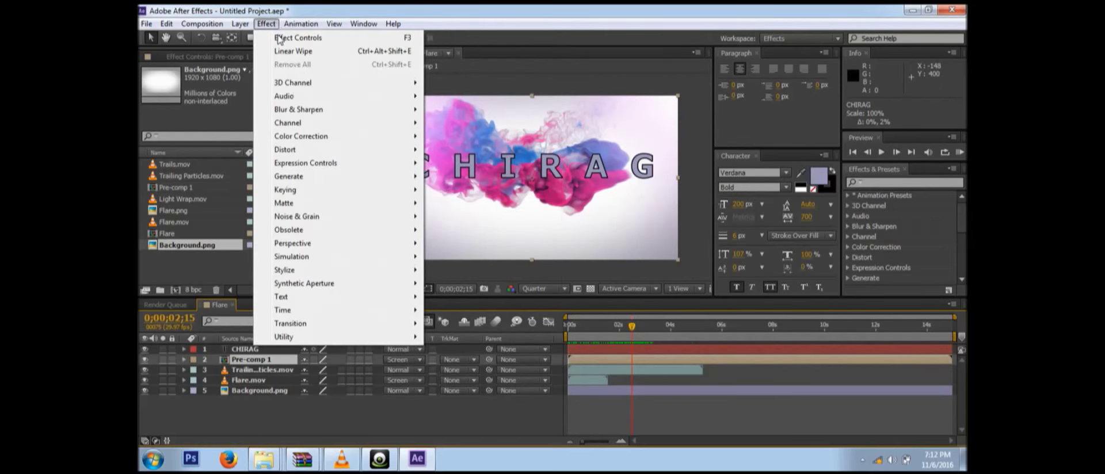
{"action": "mouse_move", "coordinate": [310, 324]}
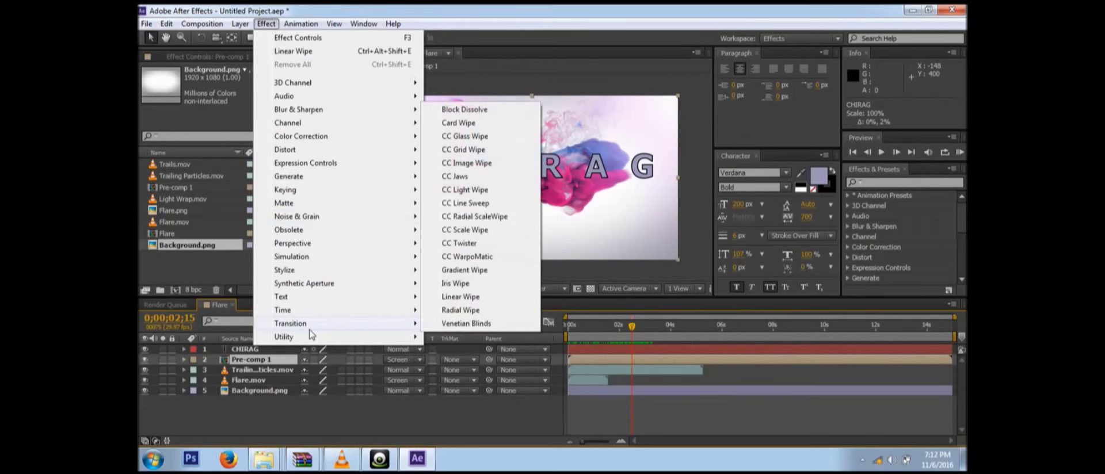
{"action": "left_click", "coordinate": [458, 297]}
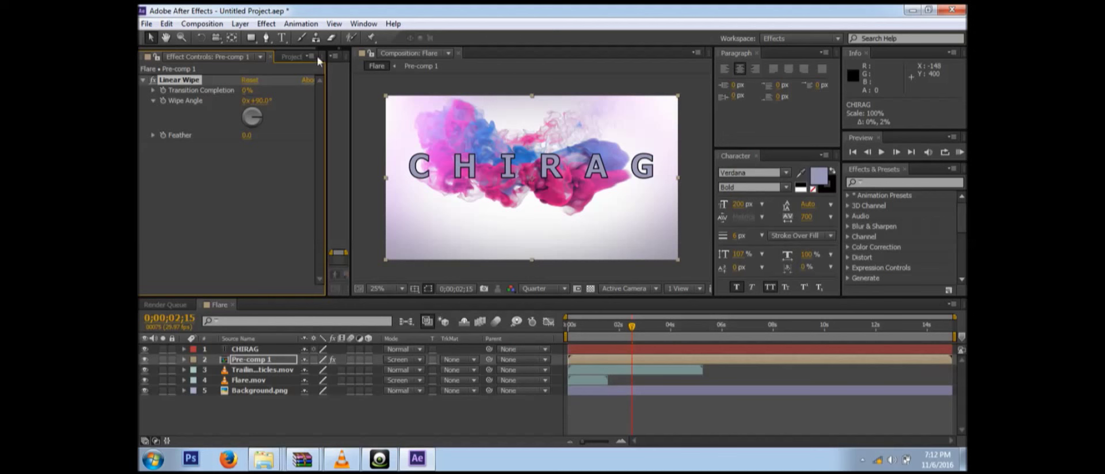
Keyframe the Linear Wipe's Transition Completion at 100% at 0;00;02;15 and set its Feather to 66
{"action": "left_click", "coordinate": [245, 90]}
{"action": "key", "text": "Return"}
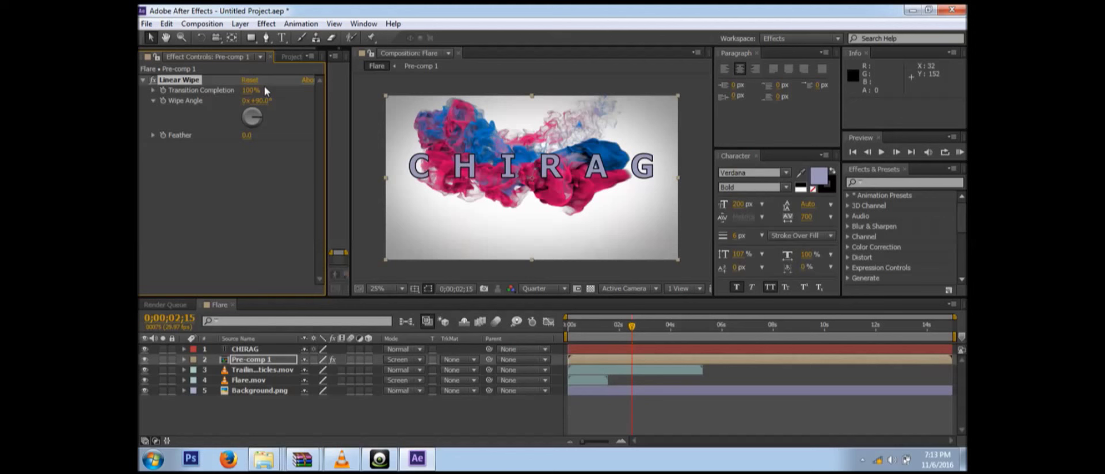
{"action": "left_click", "coordinate": [248, 137]}
{"action": "type", "text": "66"}
{"action": "key", "text": "Return"}
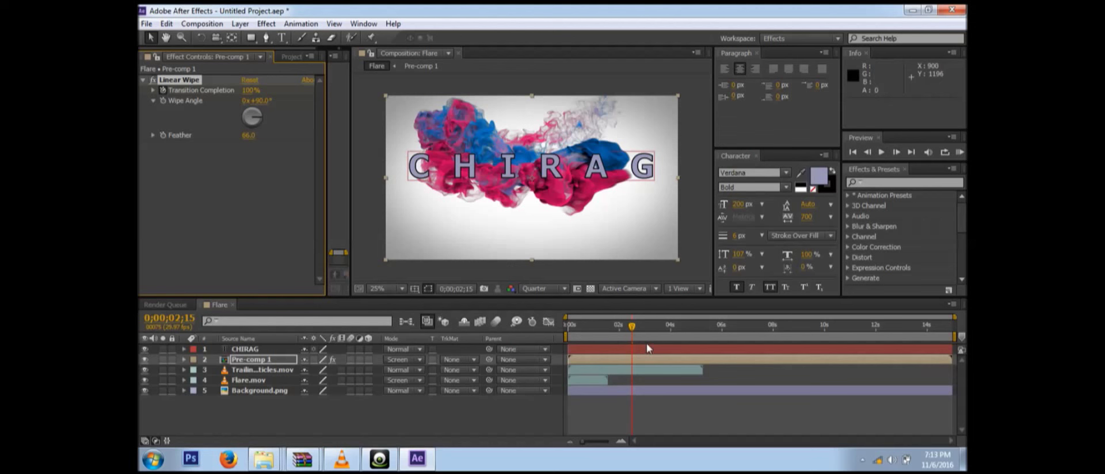
Preview the smoke's movement, go to 0;00;03;12 and lower the Linear Wipe's Transition Completion to about 2%
{"action": "mouse_move", "coordinate": [640, 326]}
{"action": "left_mouse_down"}
{"action": "mouse_move", "coordinate": [669, 333]}
{"action": "mouse_move", "coordinate": [645, 334]}
{"action": "mouse_move", "coordinate": [664, 336]}
{"action": "mouse_move", "coordinate": [659, 327]}
{"action": "left_mouse_up"}
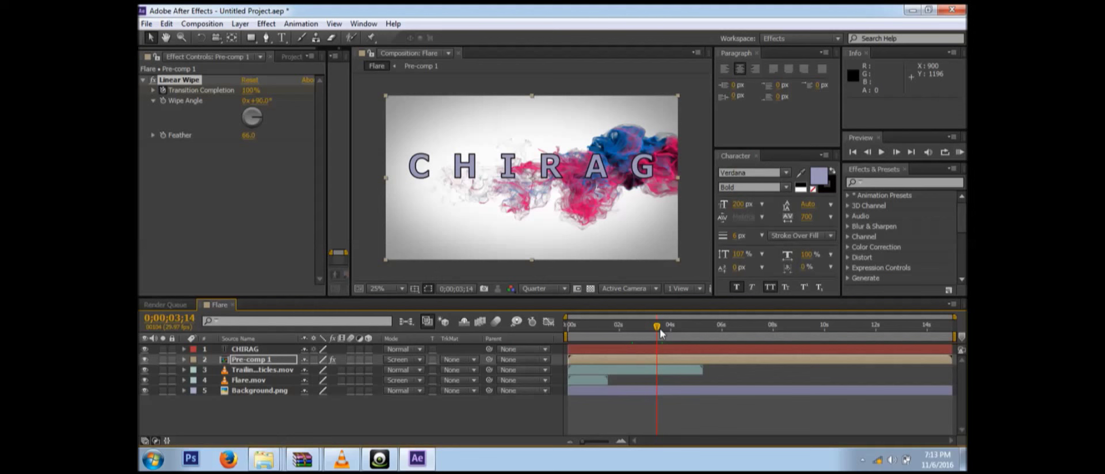
{"action": "key", "text": "space"}
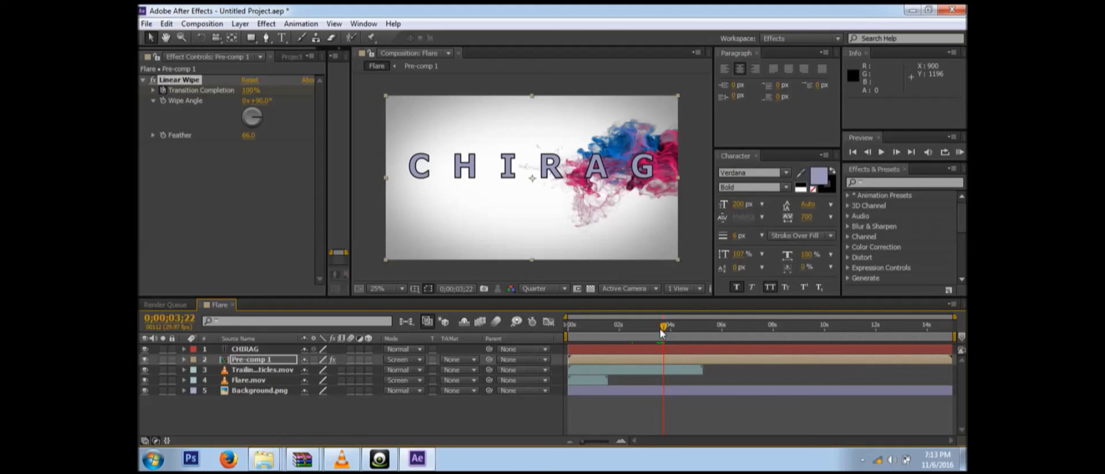
{"action": "mouse_move", "coordinate": [660, 330]}
{"action": "left_mouse_down"}
{"action": "mouse_move", "coordinate": [644, 332]}
{"action": "mouse_move", "coordinate": [653, 336]}
{"action": "left_mouse_up"}
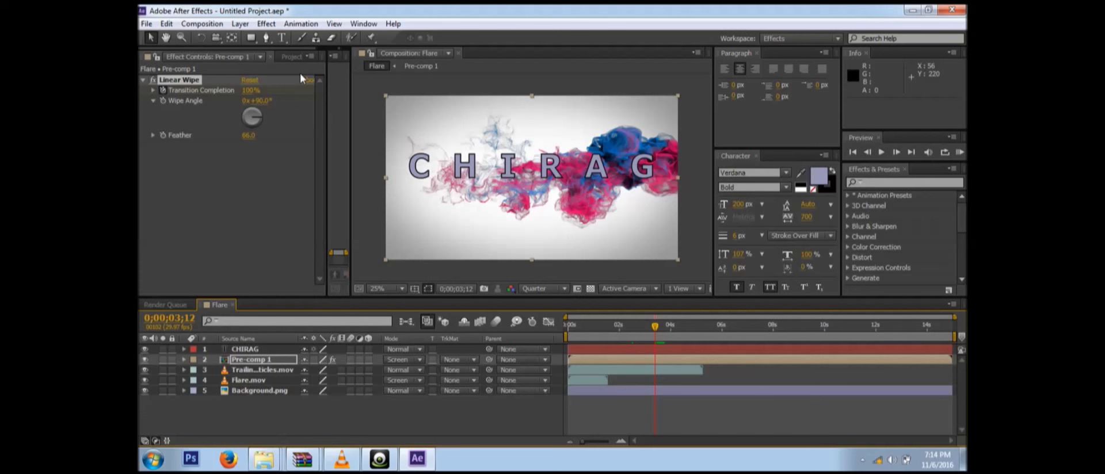
{"action": "left_click_drag", "start_coordinate": [251, 91], "coordinate": [190, 83]}
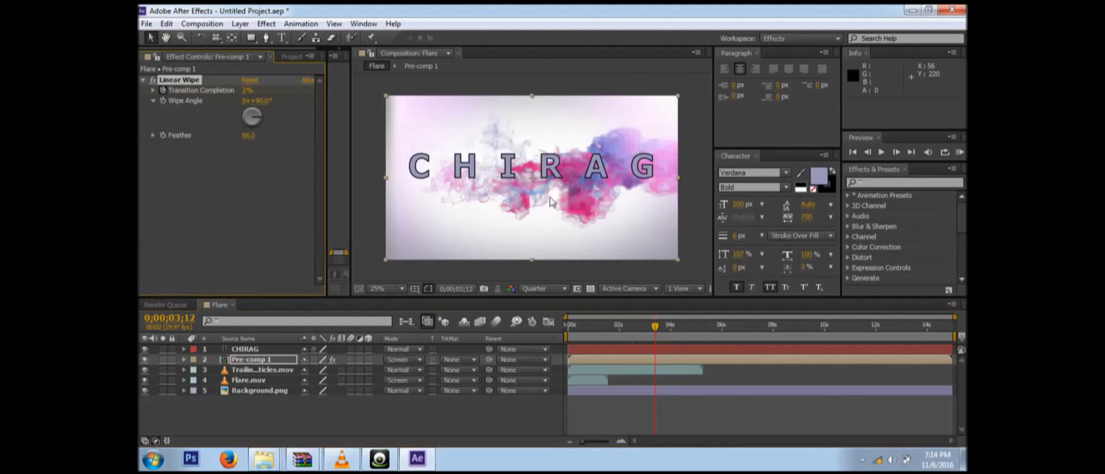
Lower the Linear Wipe's Transition Completion to 0% at 0;00;03;12 and move the name text layer directly above Background.png
{"action": "left_click_drag", "start_coordinate": [245, 90], "coordinate": [217, 96]}
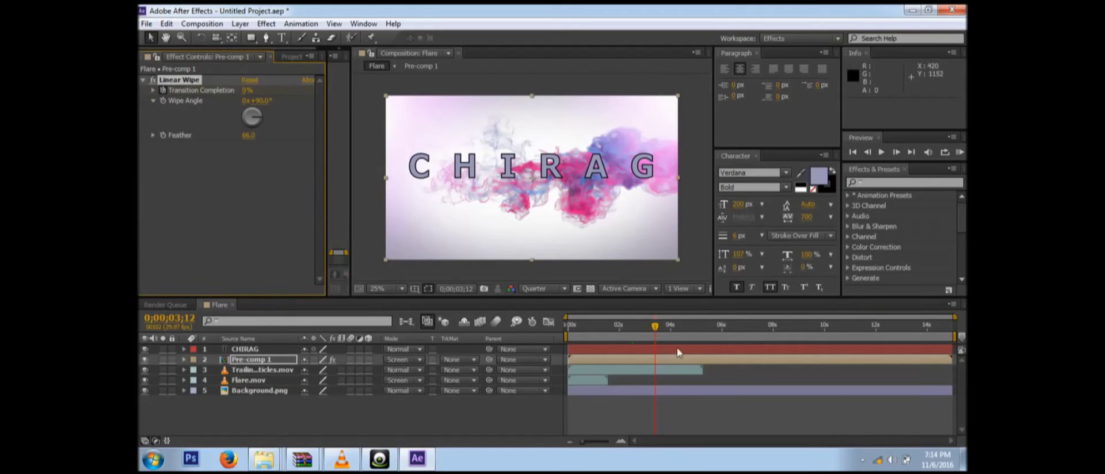
{"action": "mouse_move", "coordinate": [655, 327]}
{"action": "left_mouse_down"}
{"action": "mouse_move", "coordinate": [621, 326]}
{"action": "mouse_move", "coordinate": [652, 325]}
{"action": "left_mouse_up"}
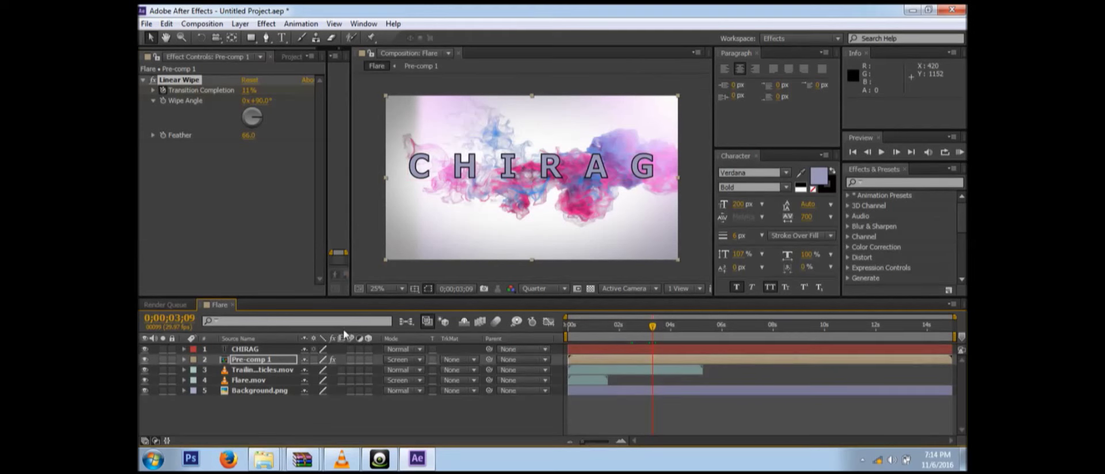
{"action": "left_click_drag", "start_coordinate": [271, 347], "coordinate": [264, 382]}
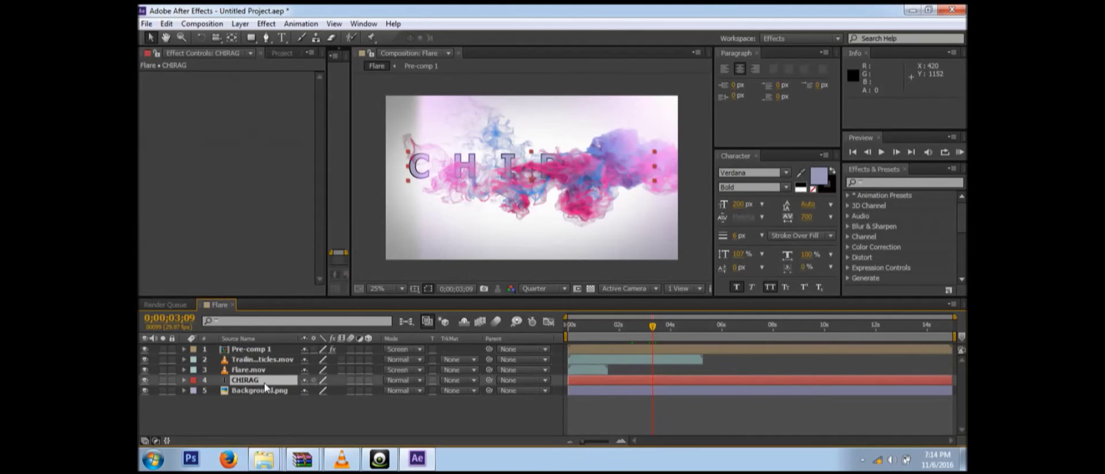
Shorten the work area to end at 0;00;05;06 and preview the composition
{"action": "left_click_drag", "start_coordinate": [652, 327], "coordinate": [574, 327]}
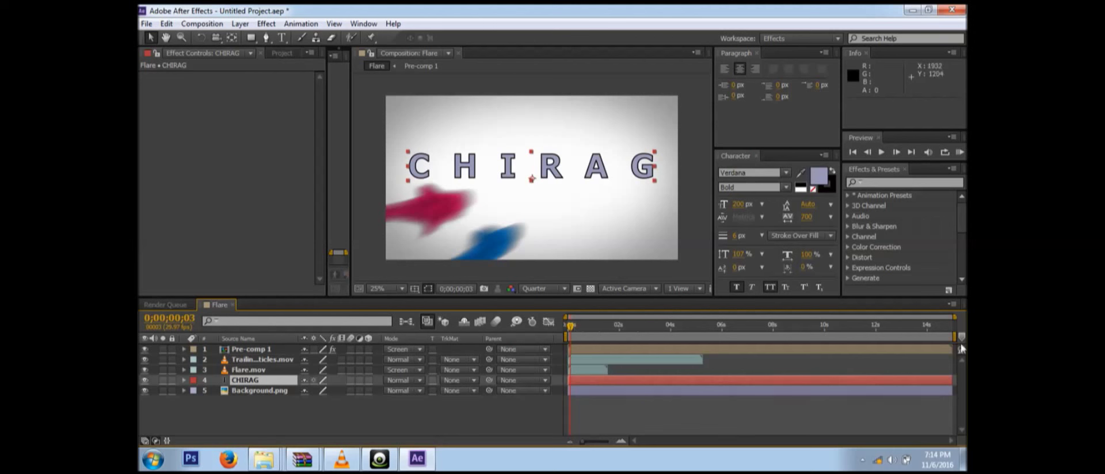
{"action": "left_click_drag", "start_coordinate": [954, 335], "coordinate": [704, 337]}
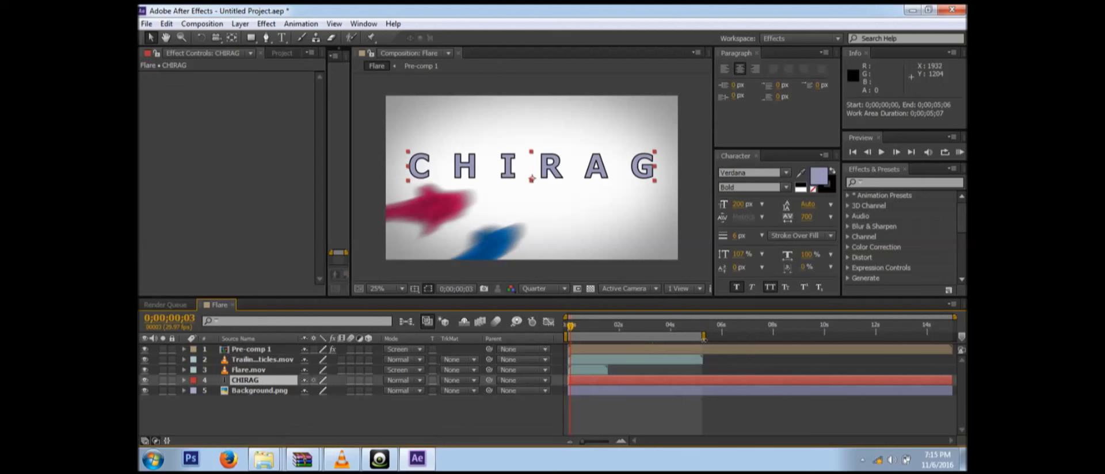
{"action": "key", "text": "space"}
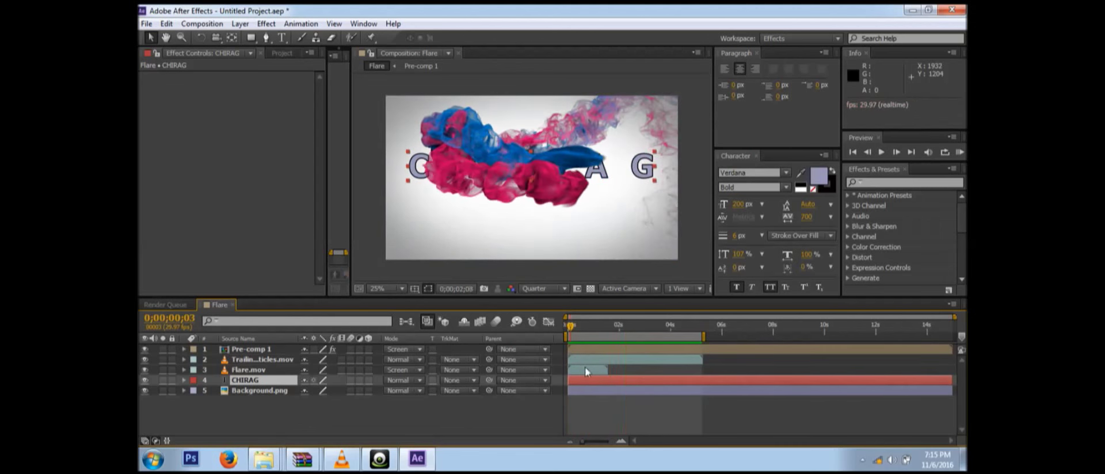
Shift the Flare.mov layer to start at 0;00;03;23 and extend the work area's end to 0;00;05;28
{"action": "left_click", "coordinate": [620, 370]}
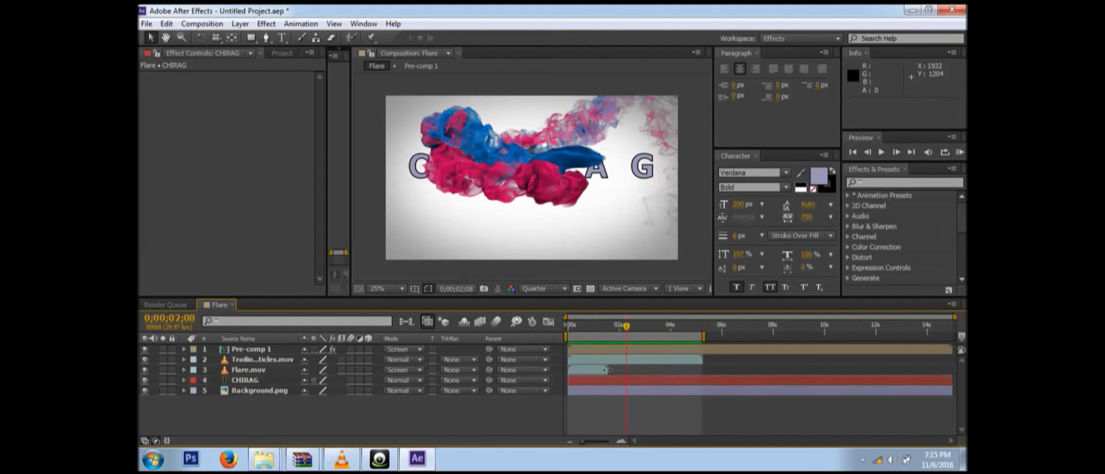
{"action": "left_click_drag", "start_coordinate": [596, 370], "coordinate": [734, 369]}
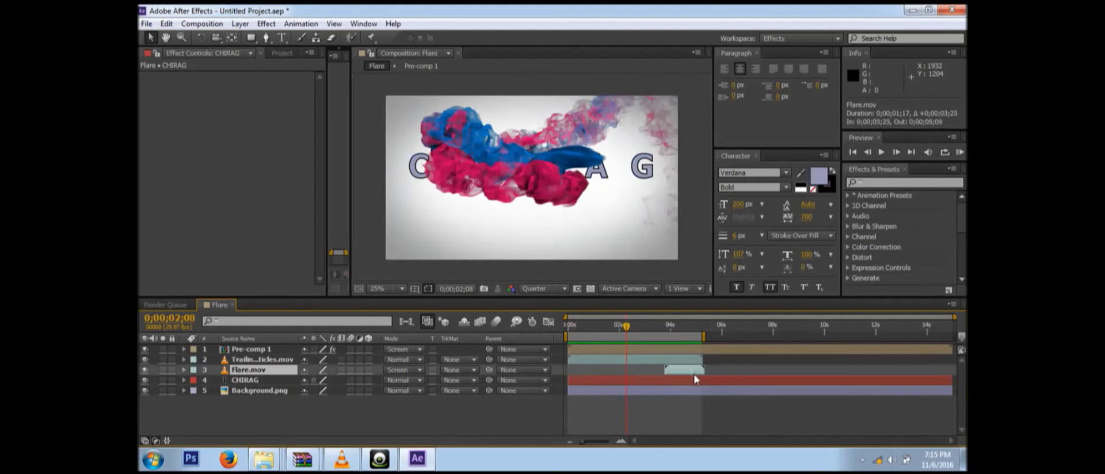
{"action": "left_click_drag", "start_coordinate": [693, 375], "coordinate": [693, 375]}
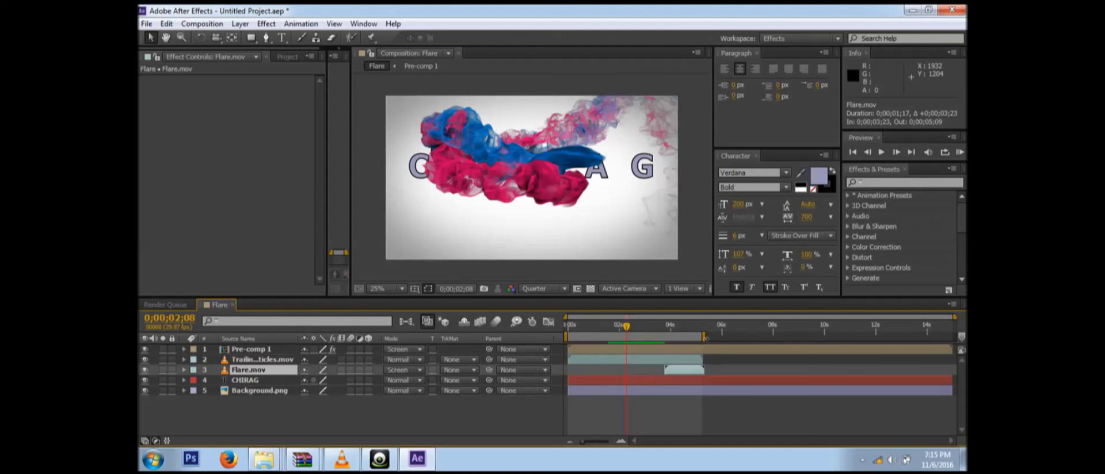
{"action": "left_click_drag", "start_coordinate": [705, 336], "coordinate": [718, 339]}
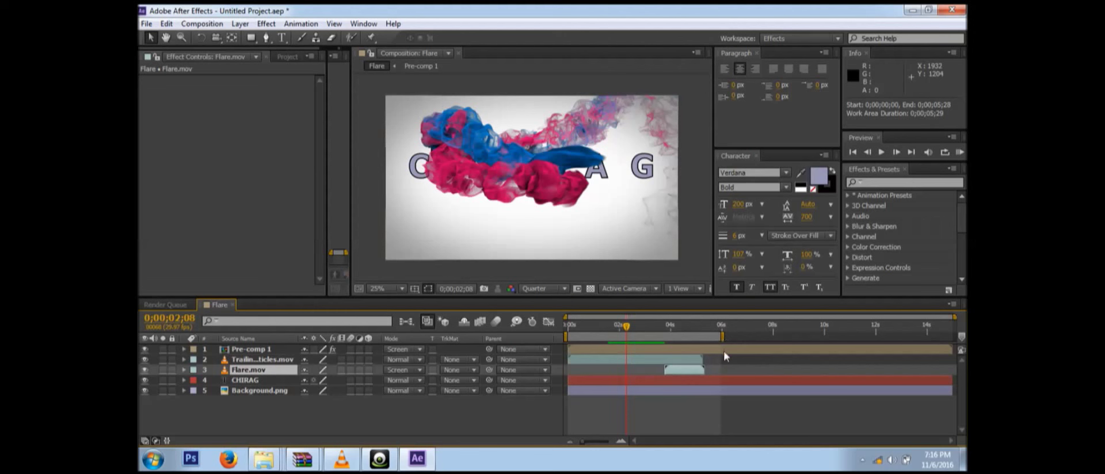
Preview the smoke passing over the name text and the retimed flare, pausing at 0;00;03;22
{"action": "key", "text": "space"}
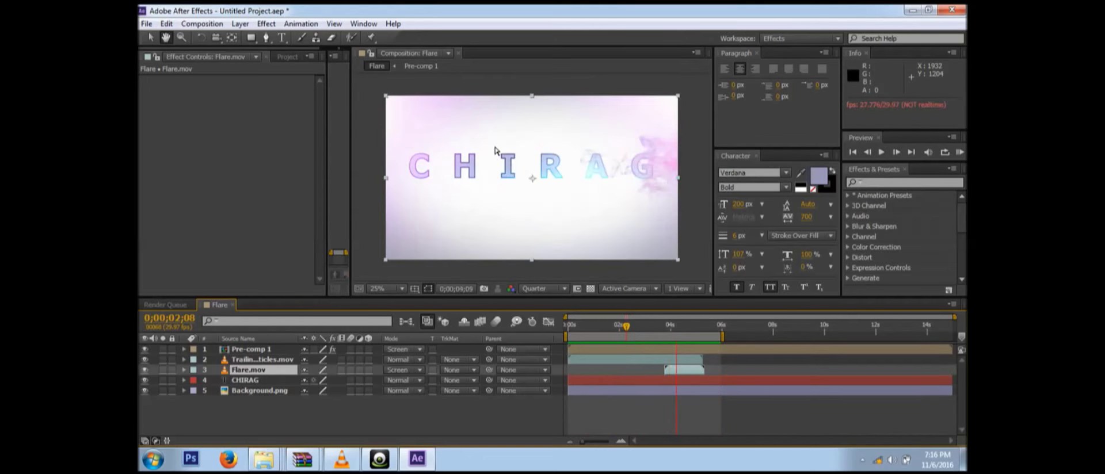
{"action": "left_click", "coordinate": [152, 49]}
{"action": "left_click", "coordinate": [150, 37]}
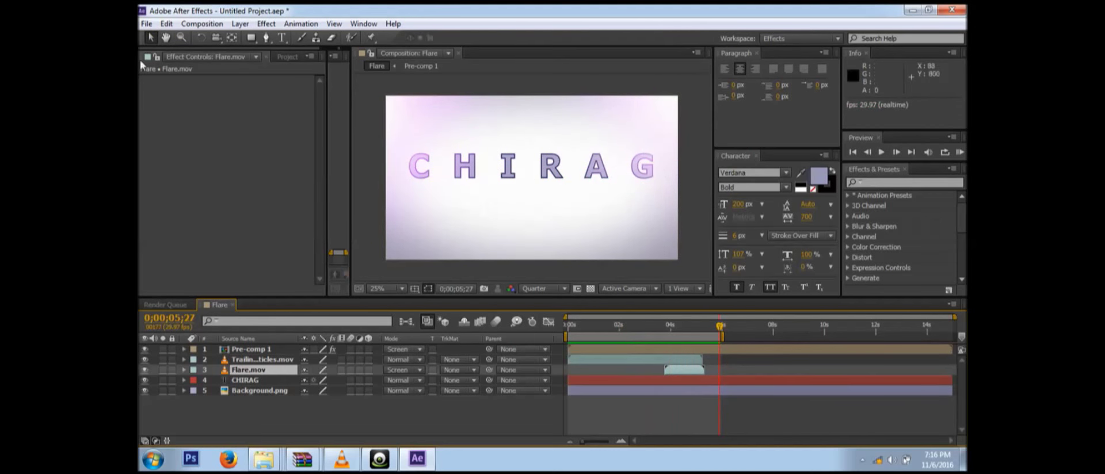
{"action": "key", "text": "Return"}
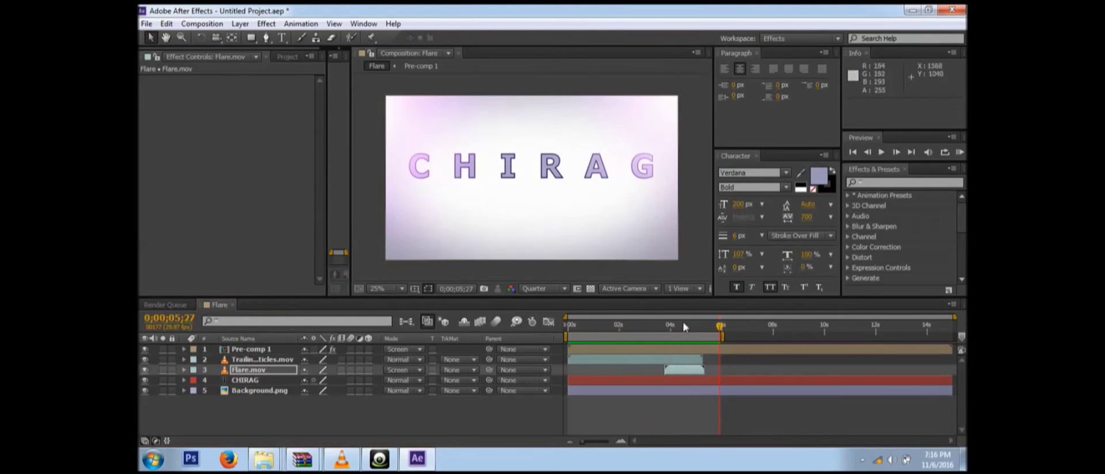
{"action": "left_click", "coordinate": [262, 381]}
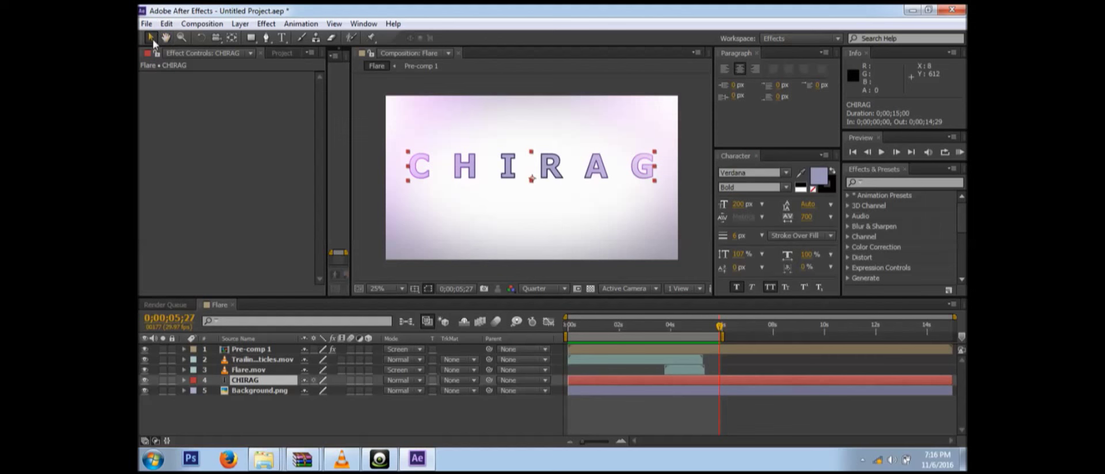
{"action": "key", "text": "Return"}
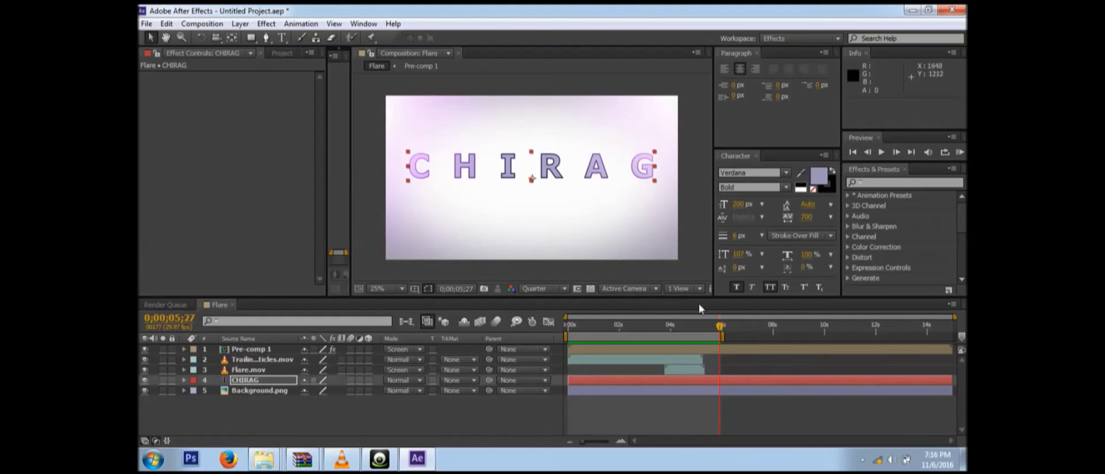
{"action": "key", "text": "space"}
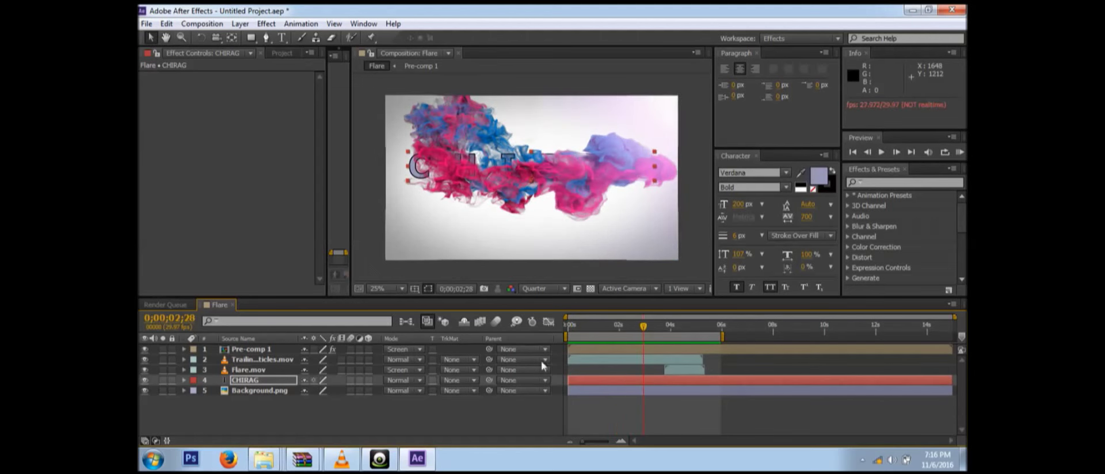
{"action": "key", "text": "space"}
{"action": "key", "text": "space"}
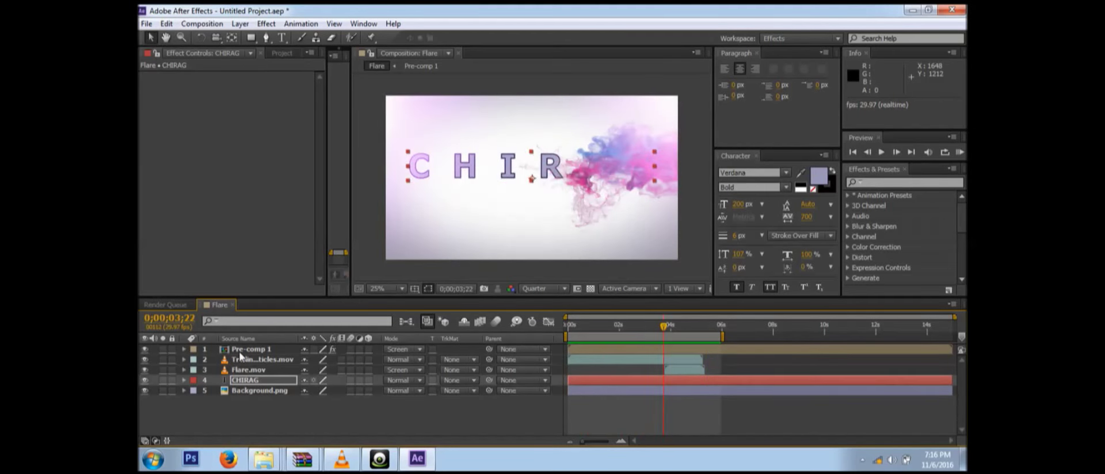
Add the Flare and Background compositions to the render queue
{"action": "left_click", "coordinate": [147, 23]}
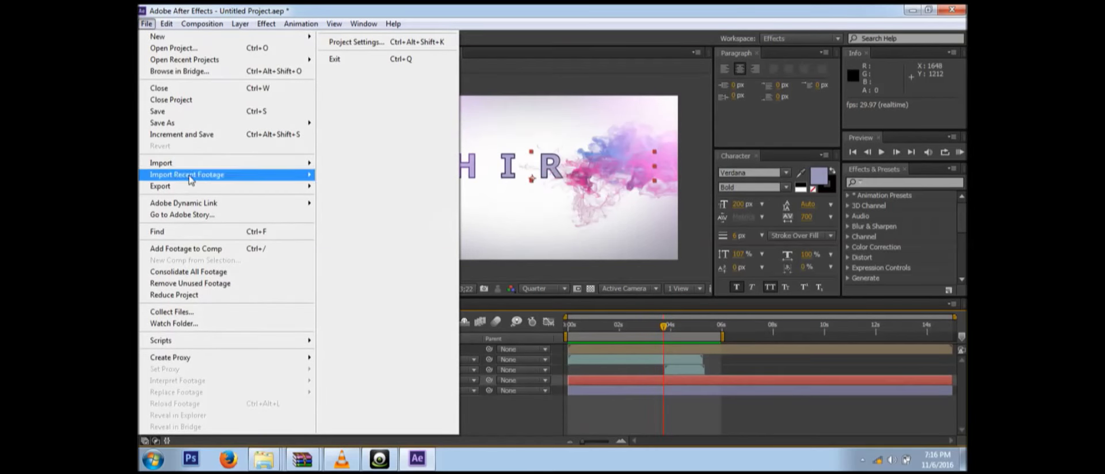
{"action": "mouse_move", "coordinate": [191, 191]}
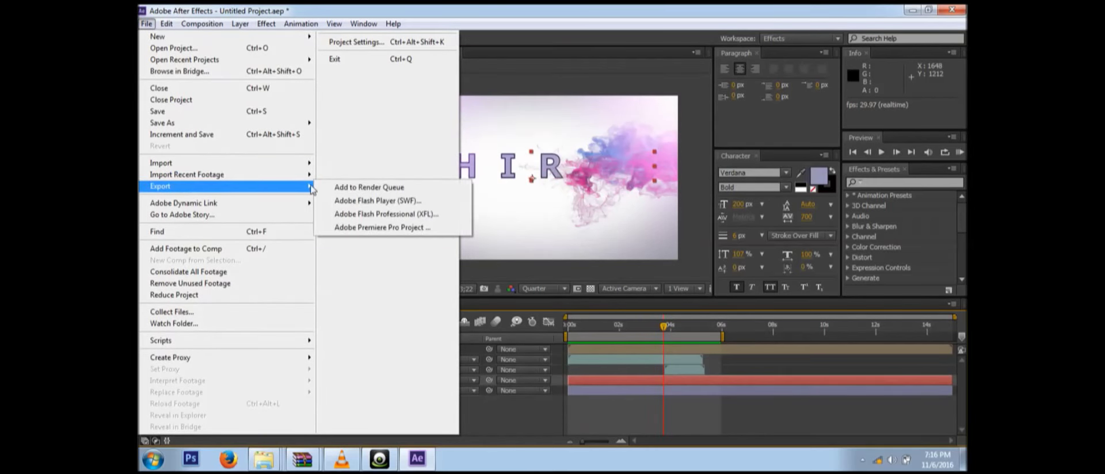
{"action": "left_click", "coordinate": [332, 190]}
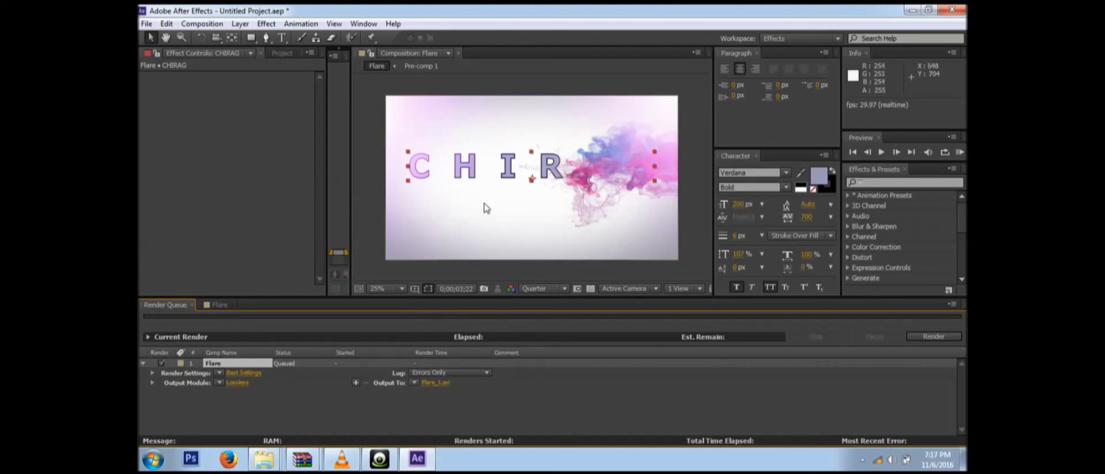
{"action": "left_click", "coordinate": [144, 25]}
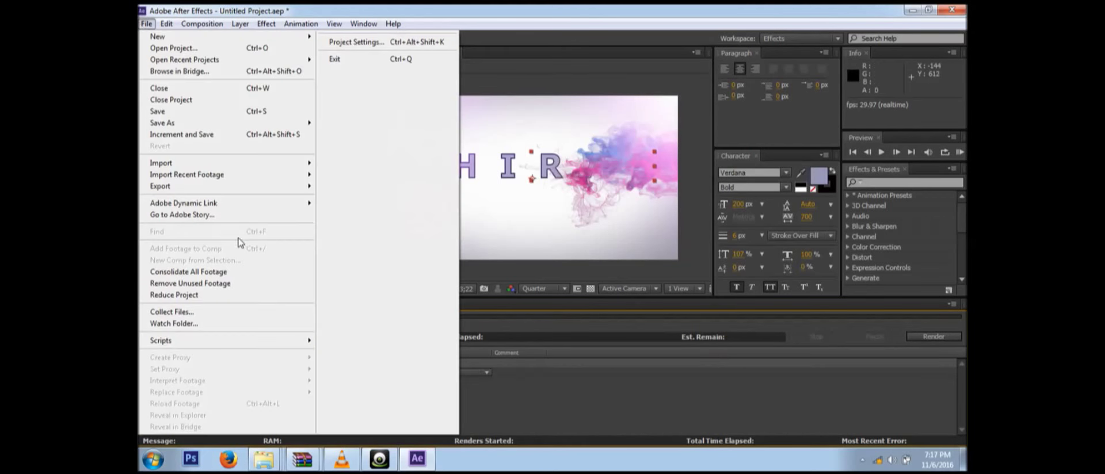
{"action": "mouse_move", "coordinate": [225, 187]}
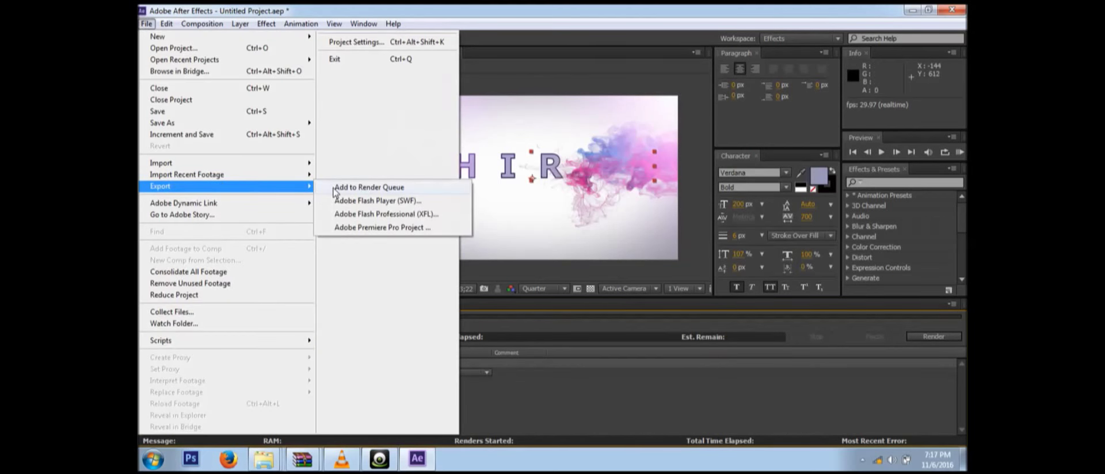
{"action": "left_click", "coordinate": [333, 189]}
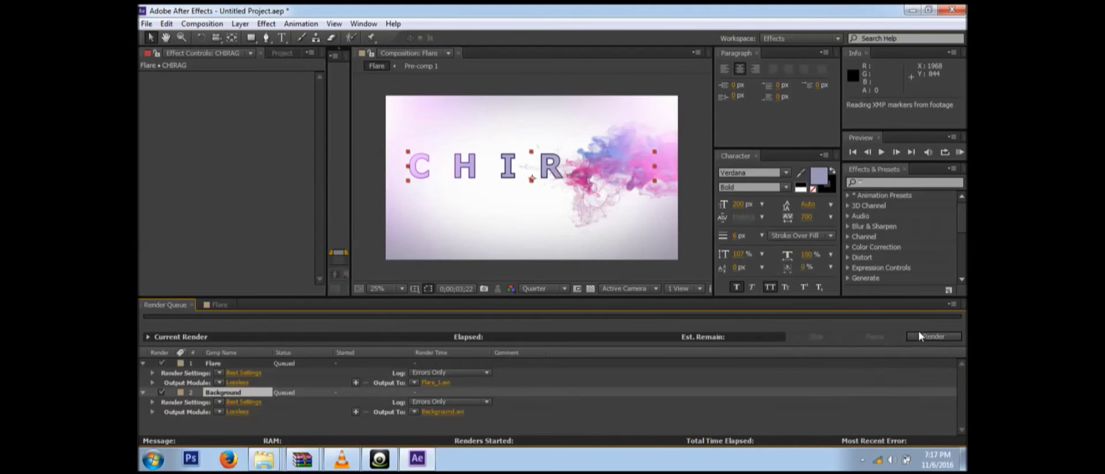
Minimize the open windows, play the Flare video from the desktop in VLC media player, view it full screen and close the player
{"action": "left_click", "coordinate": [909, 9]}
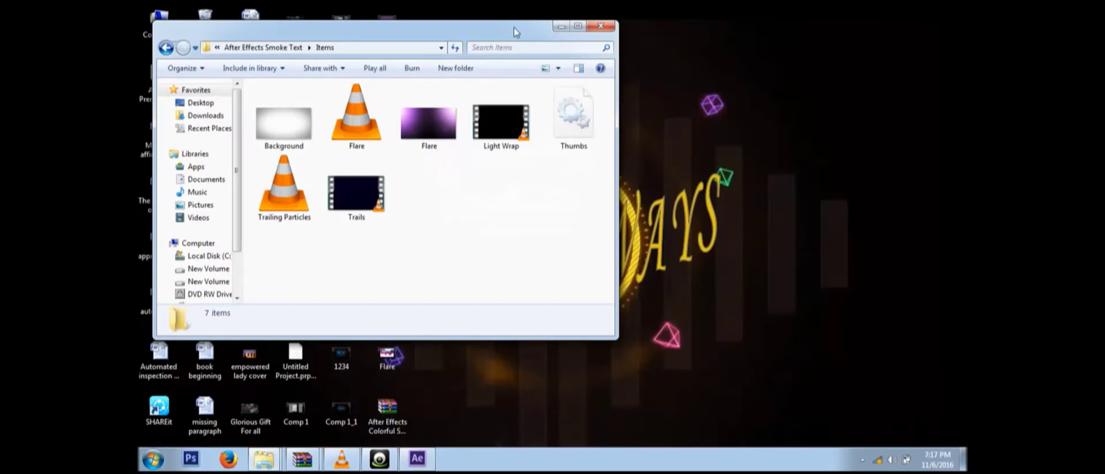
{"action": "left_click", "coordinate": [561, 28]}
{"action": "double_click", "coordinate": [386, 360]}
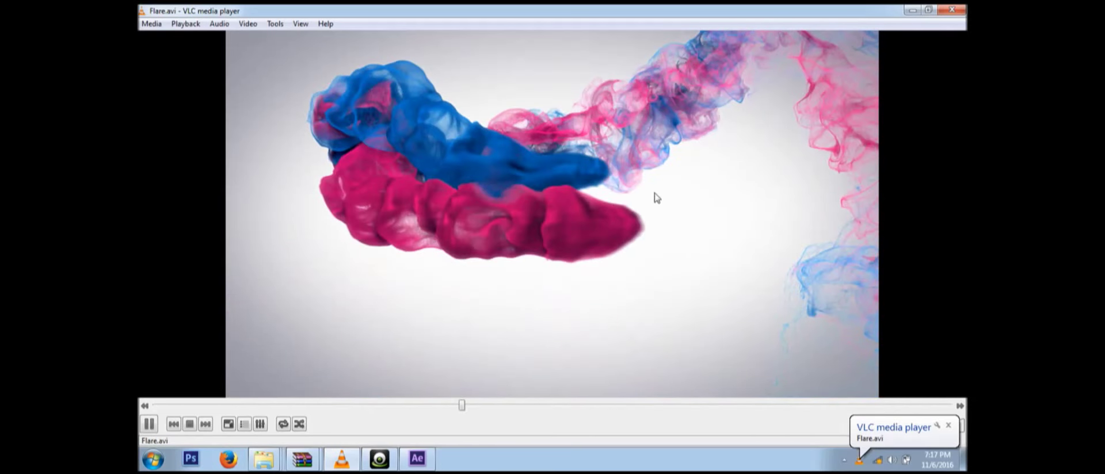
{"action": "double_click", "coordinate": [604, 275]}
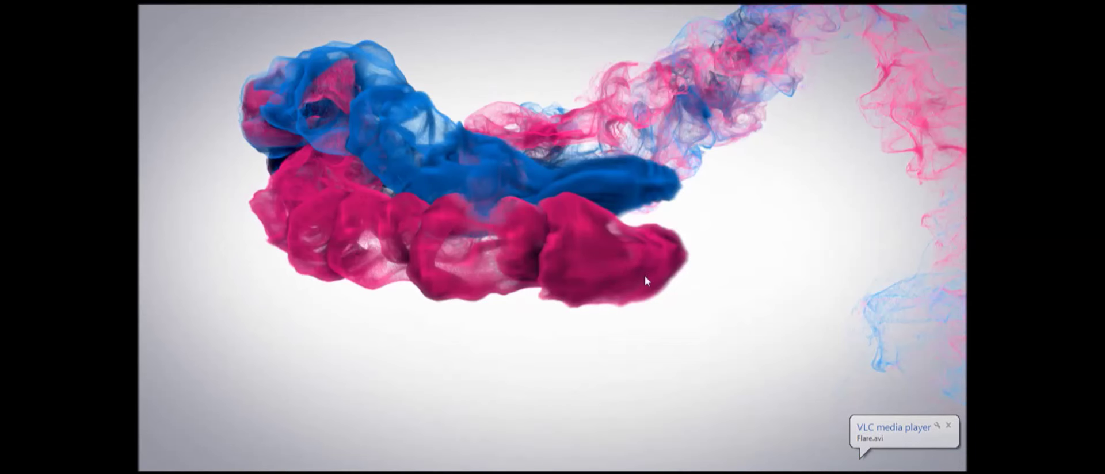
{"action": "double_click", "coordinate": [645, 275]}
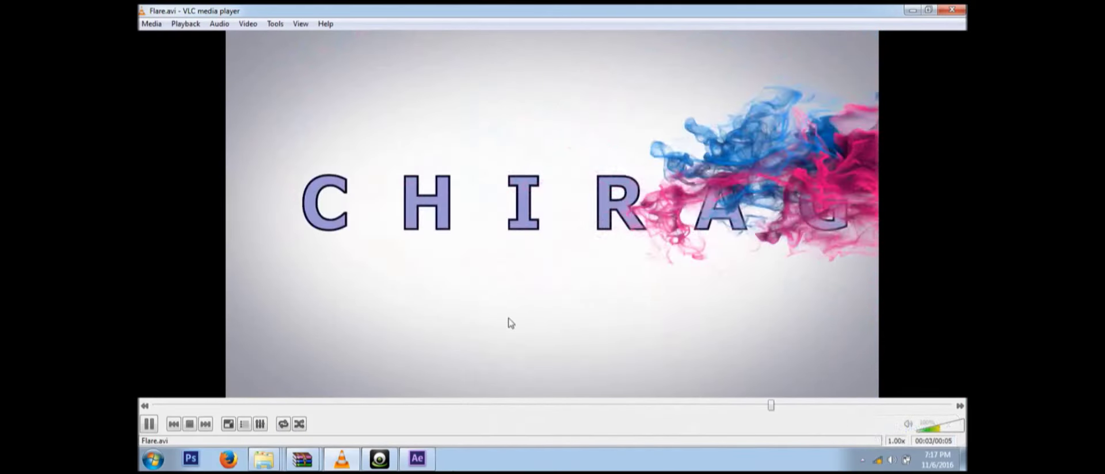
{"action": "double_click", "coordinate": [610, 142]}
{"action": "double_click", "coordinate": [677, 109]}
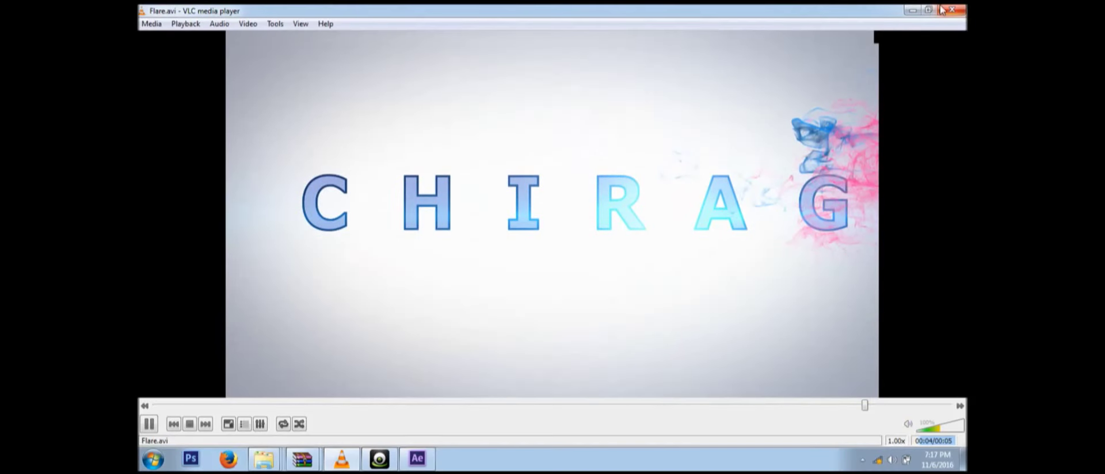
{"action": "left_click", "coordinate": [959, 10]}
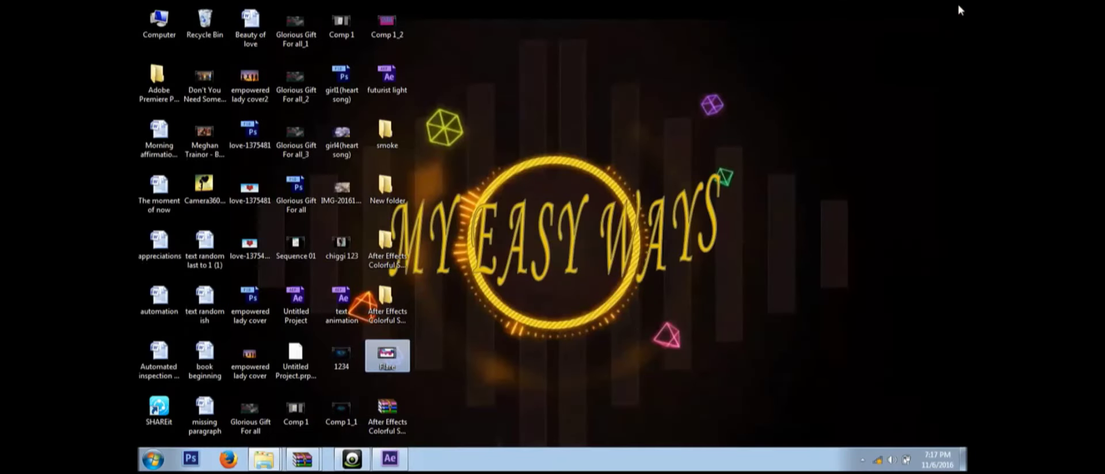